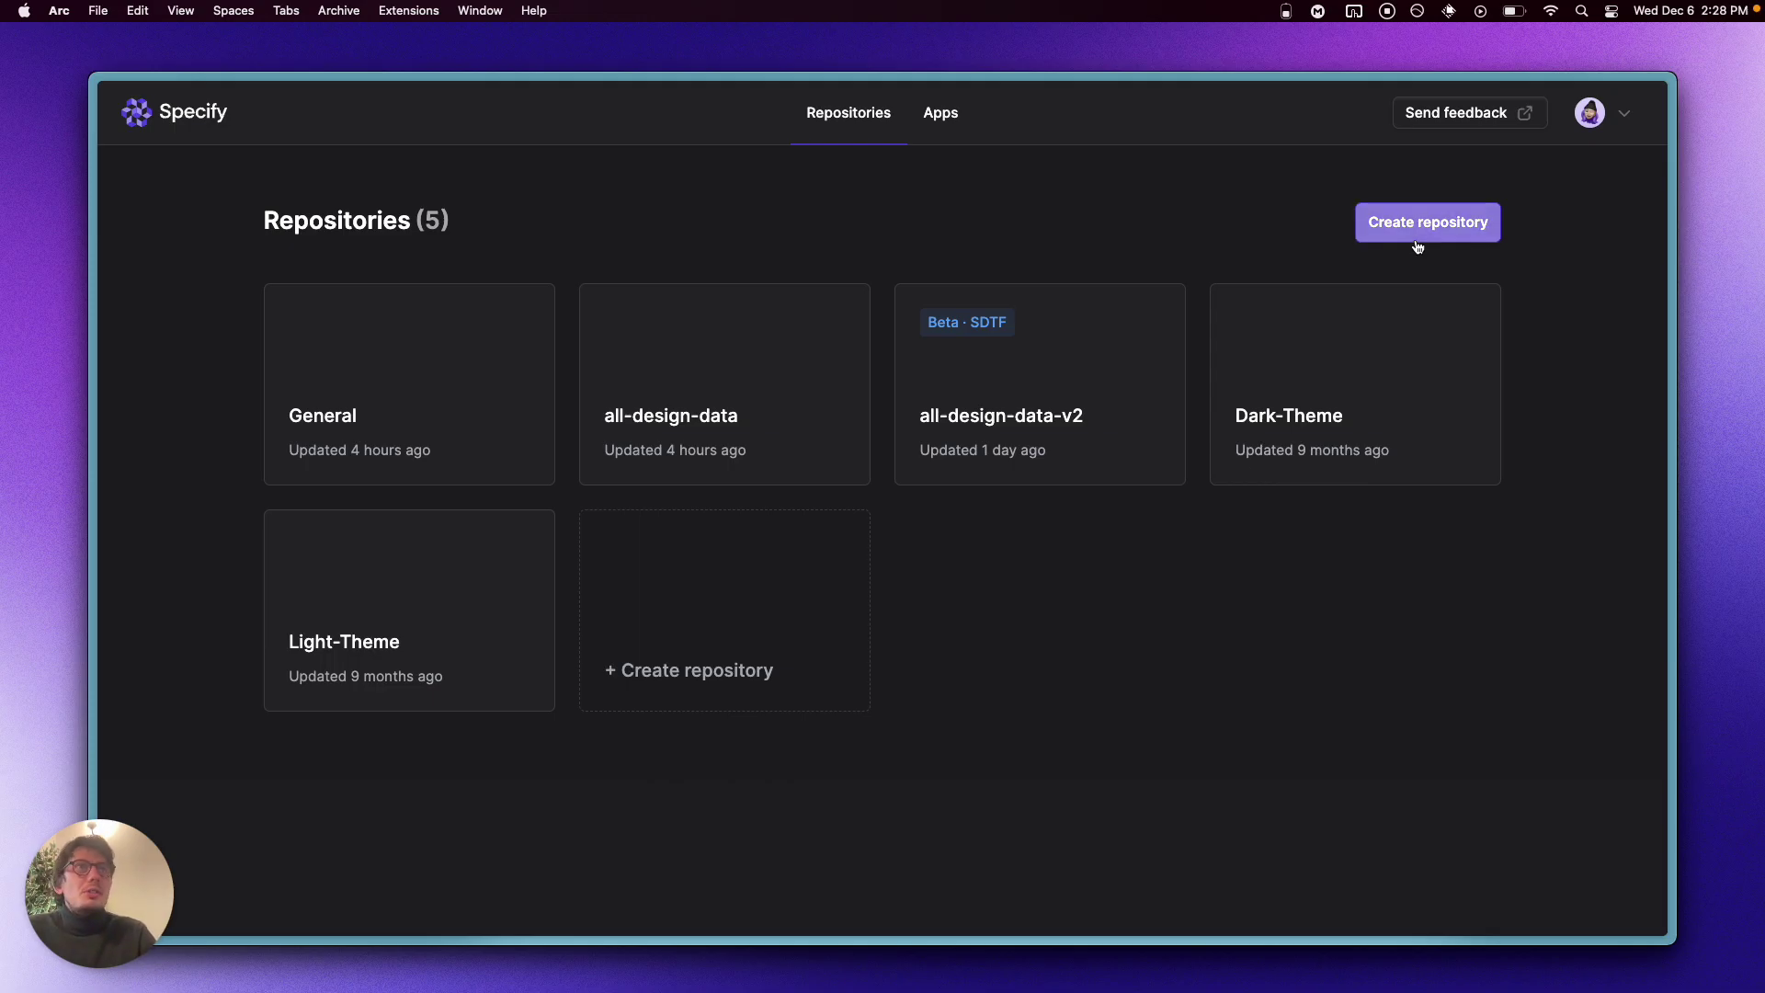
# Step: Create an empty SDTF repository named 'design-system' from the new-repository form
pyautogui.click(787, 669)
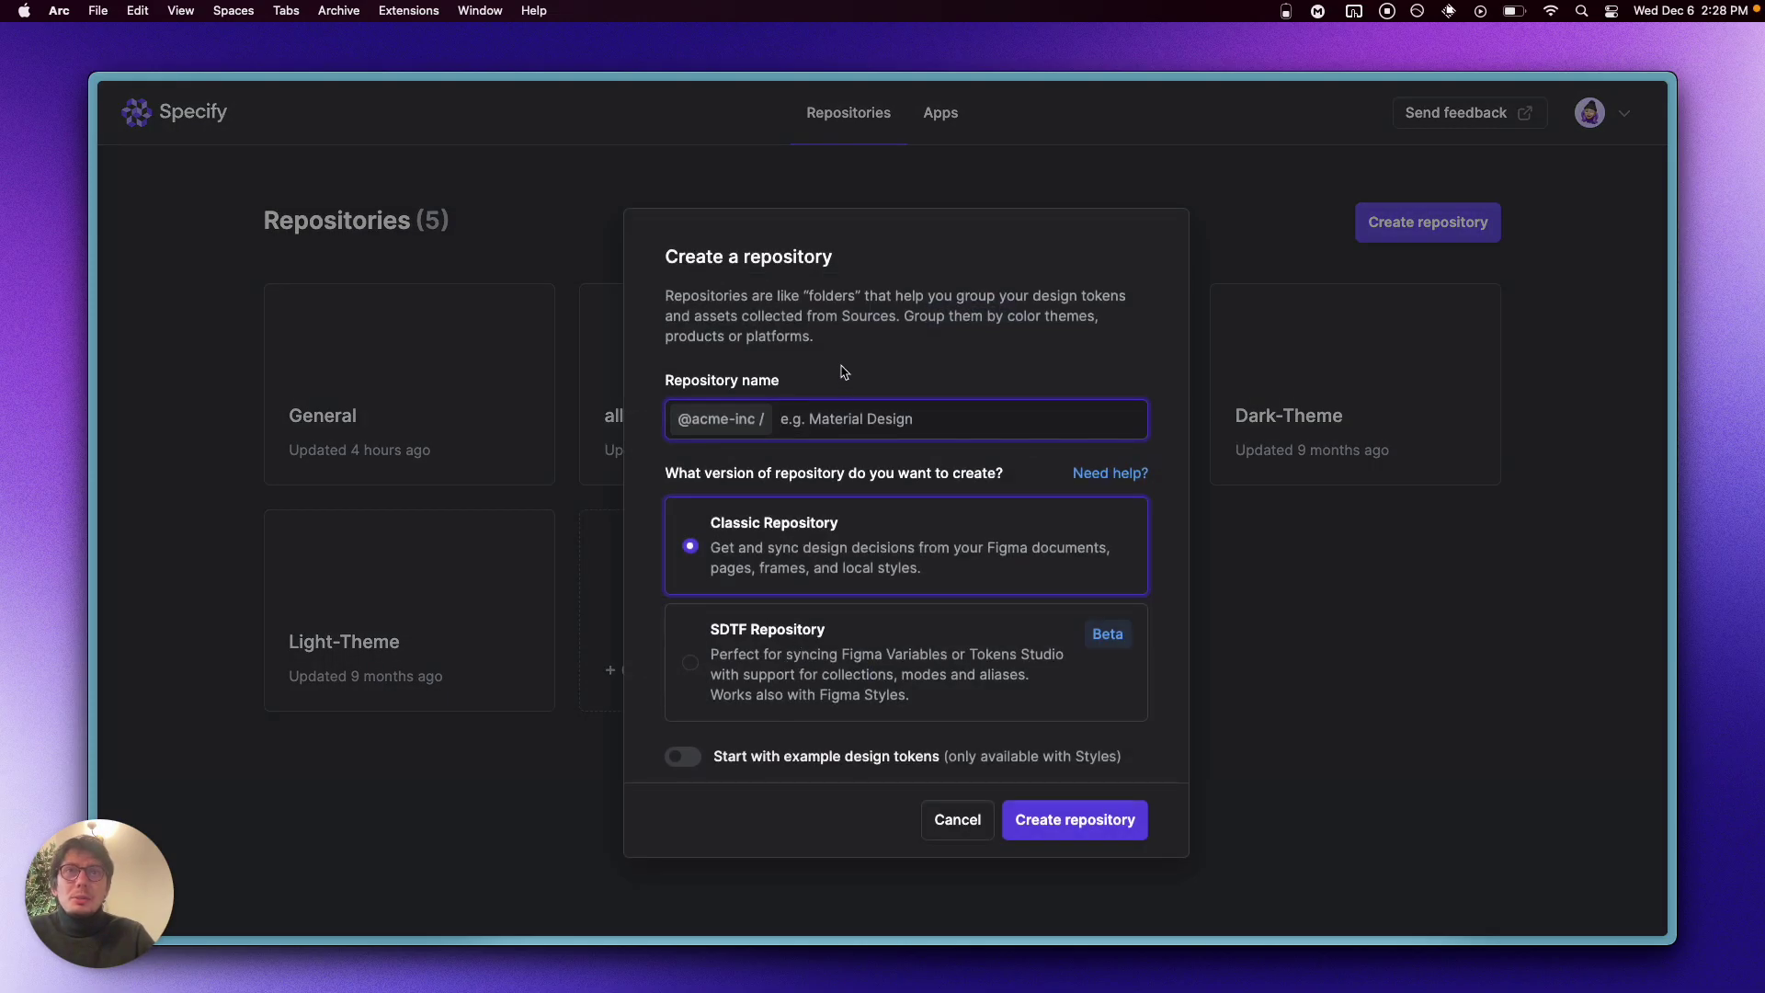
pyautogui.write('design-')
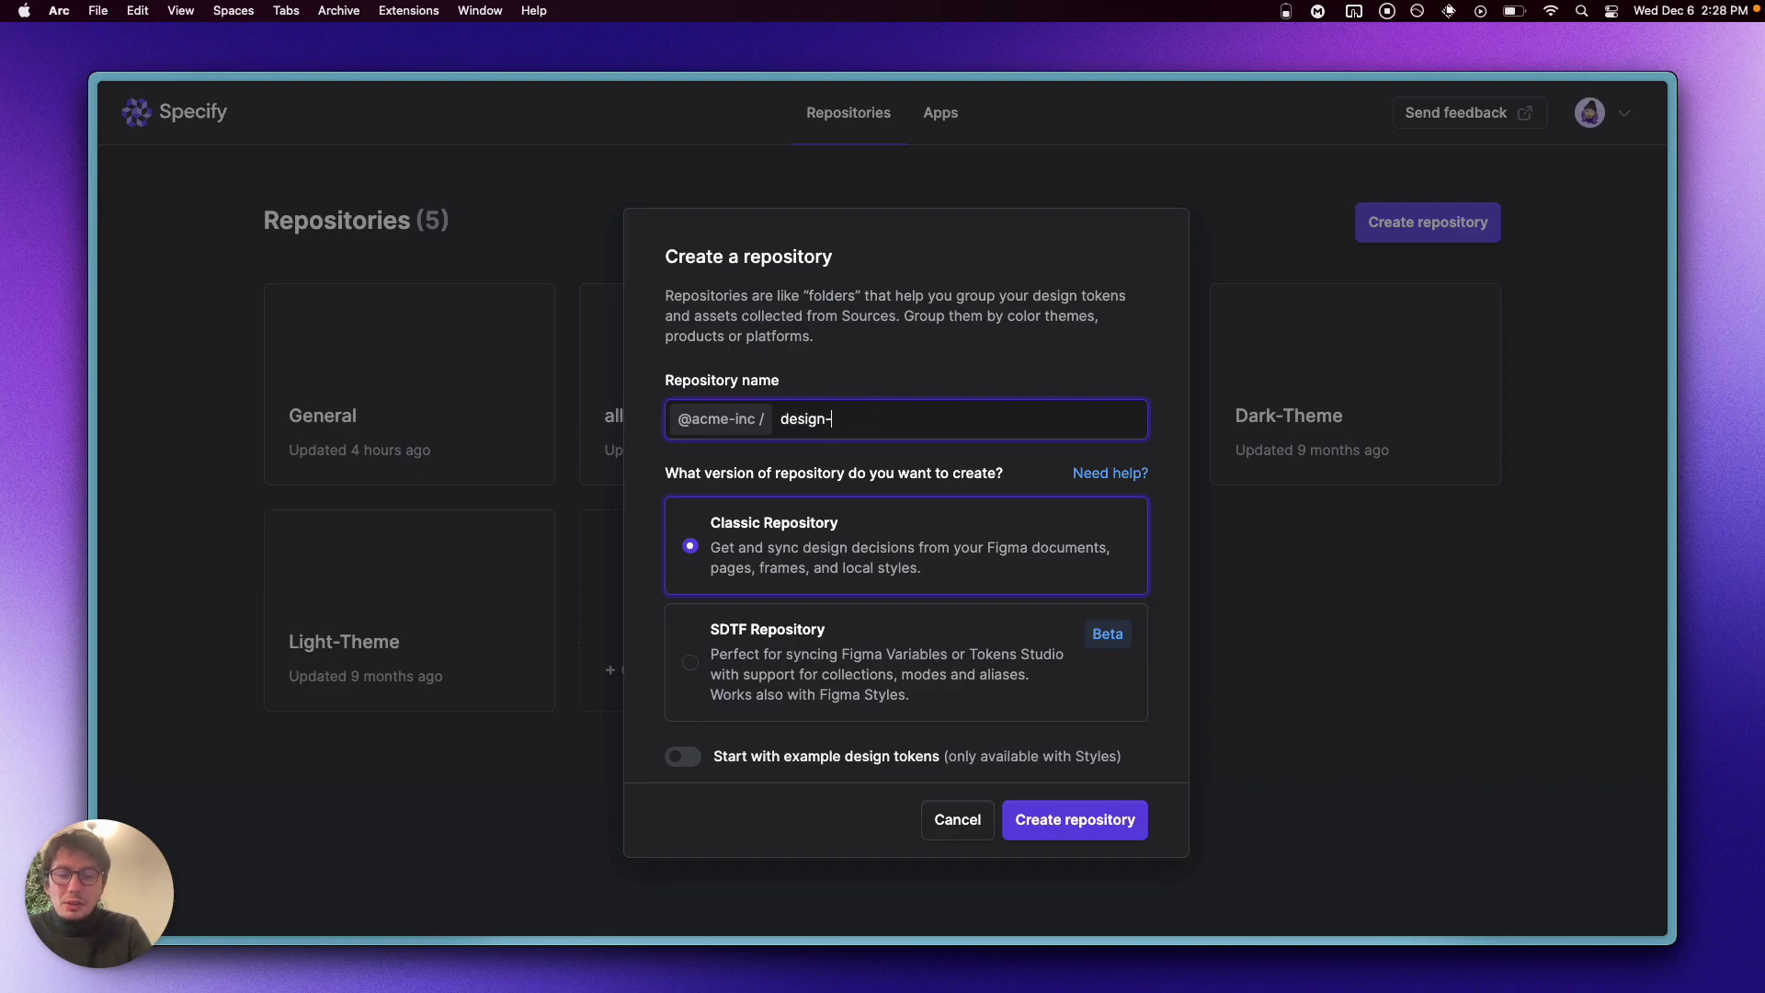
pyautogui.write('system')
pyautogui.click(809, 692)
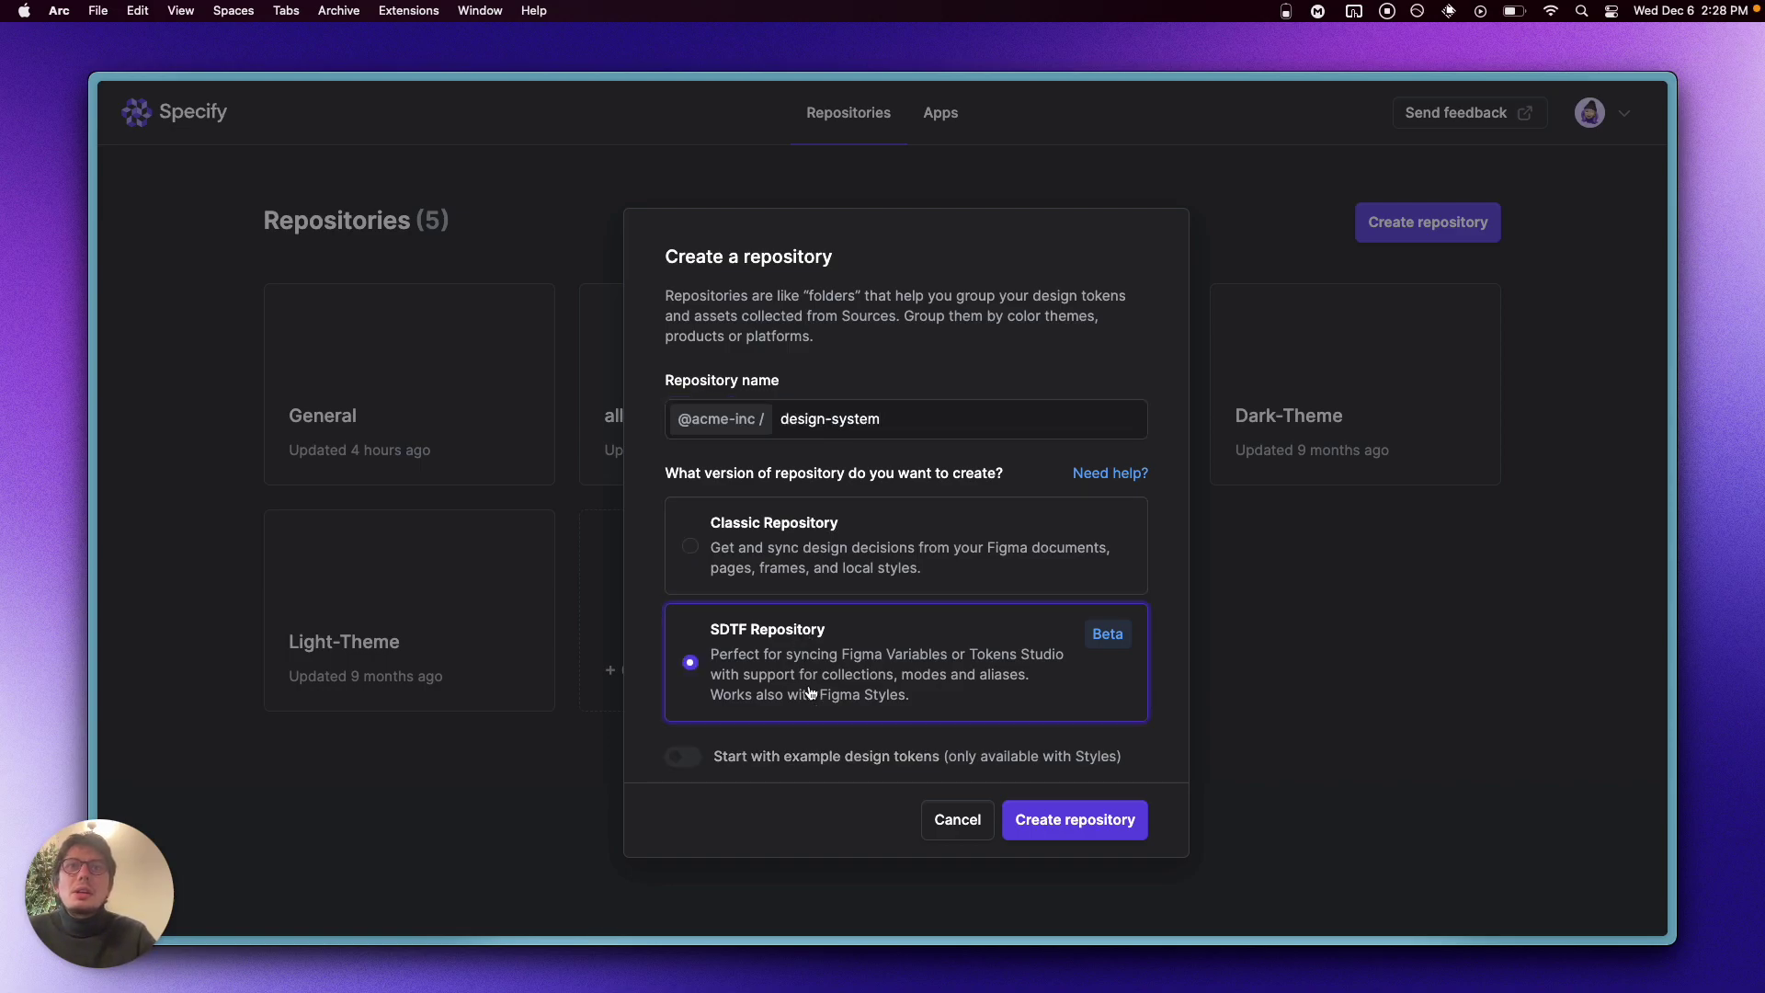
pyautogui.click(1079, 825)
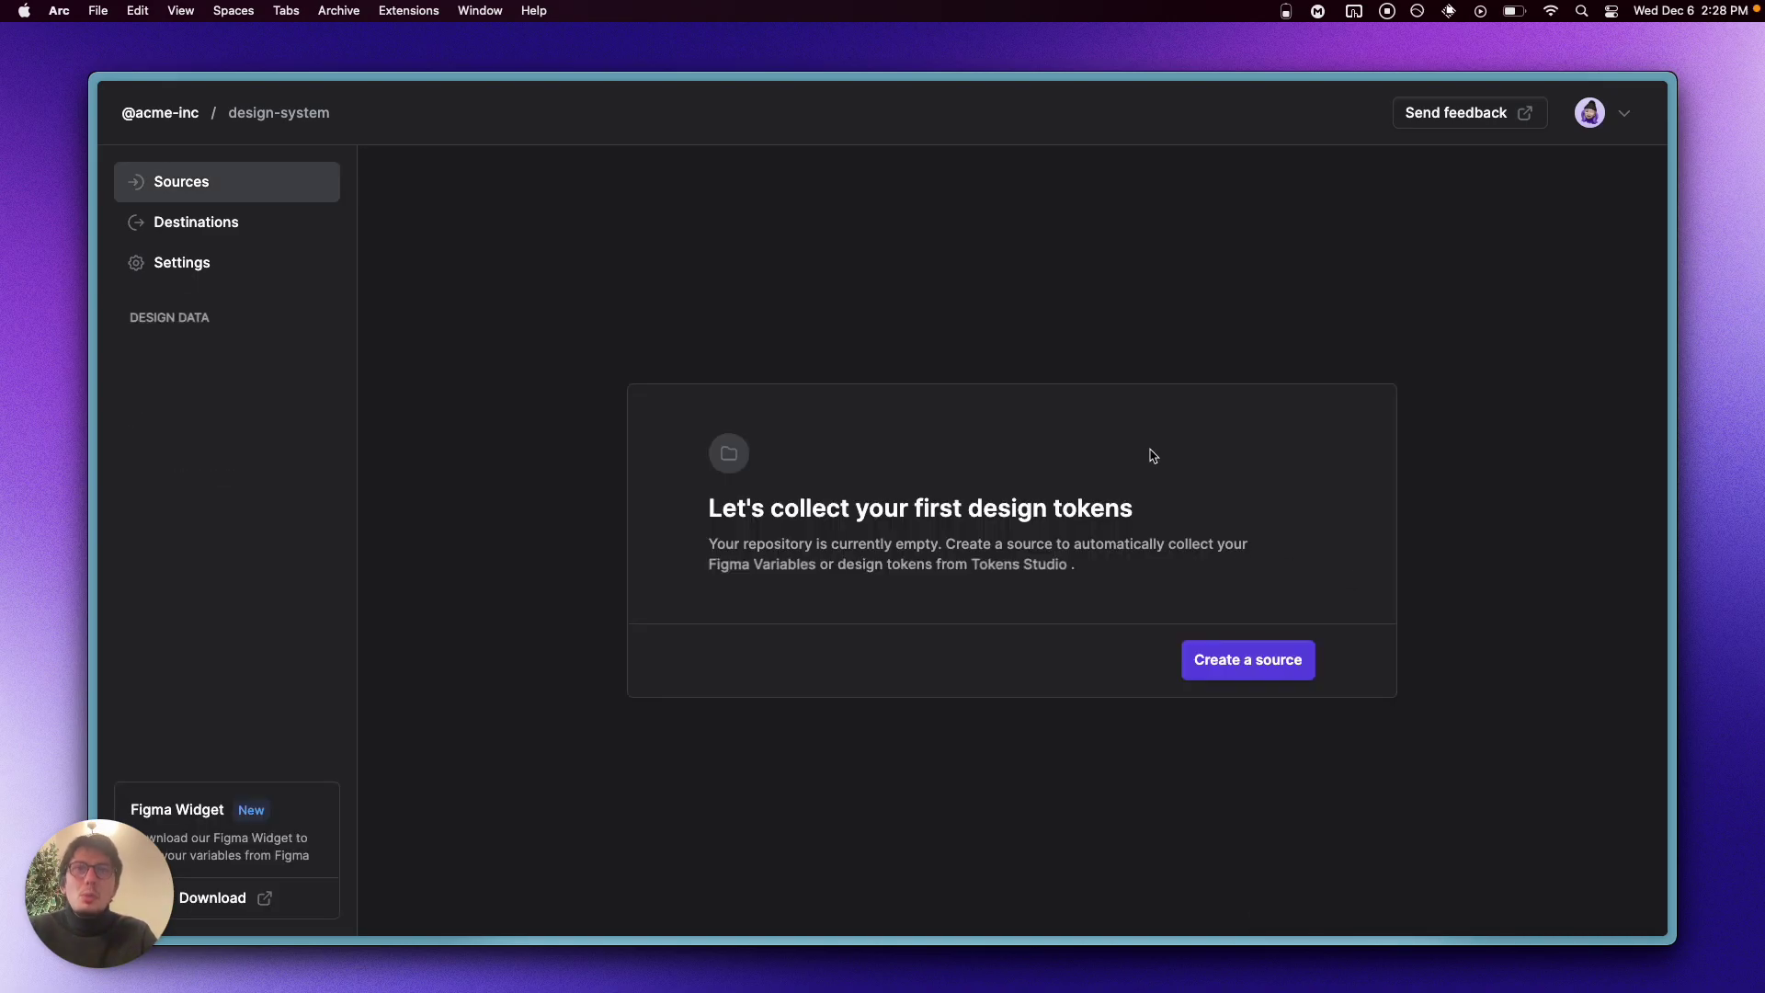
pyautogui.press('super+Tab')
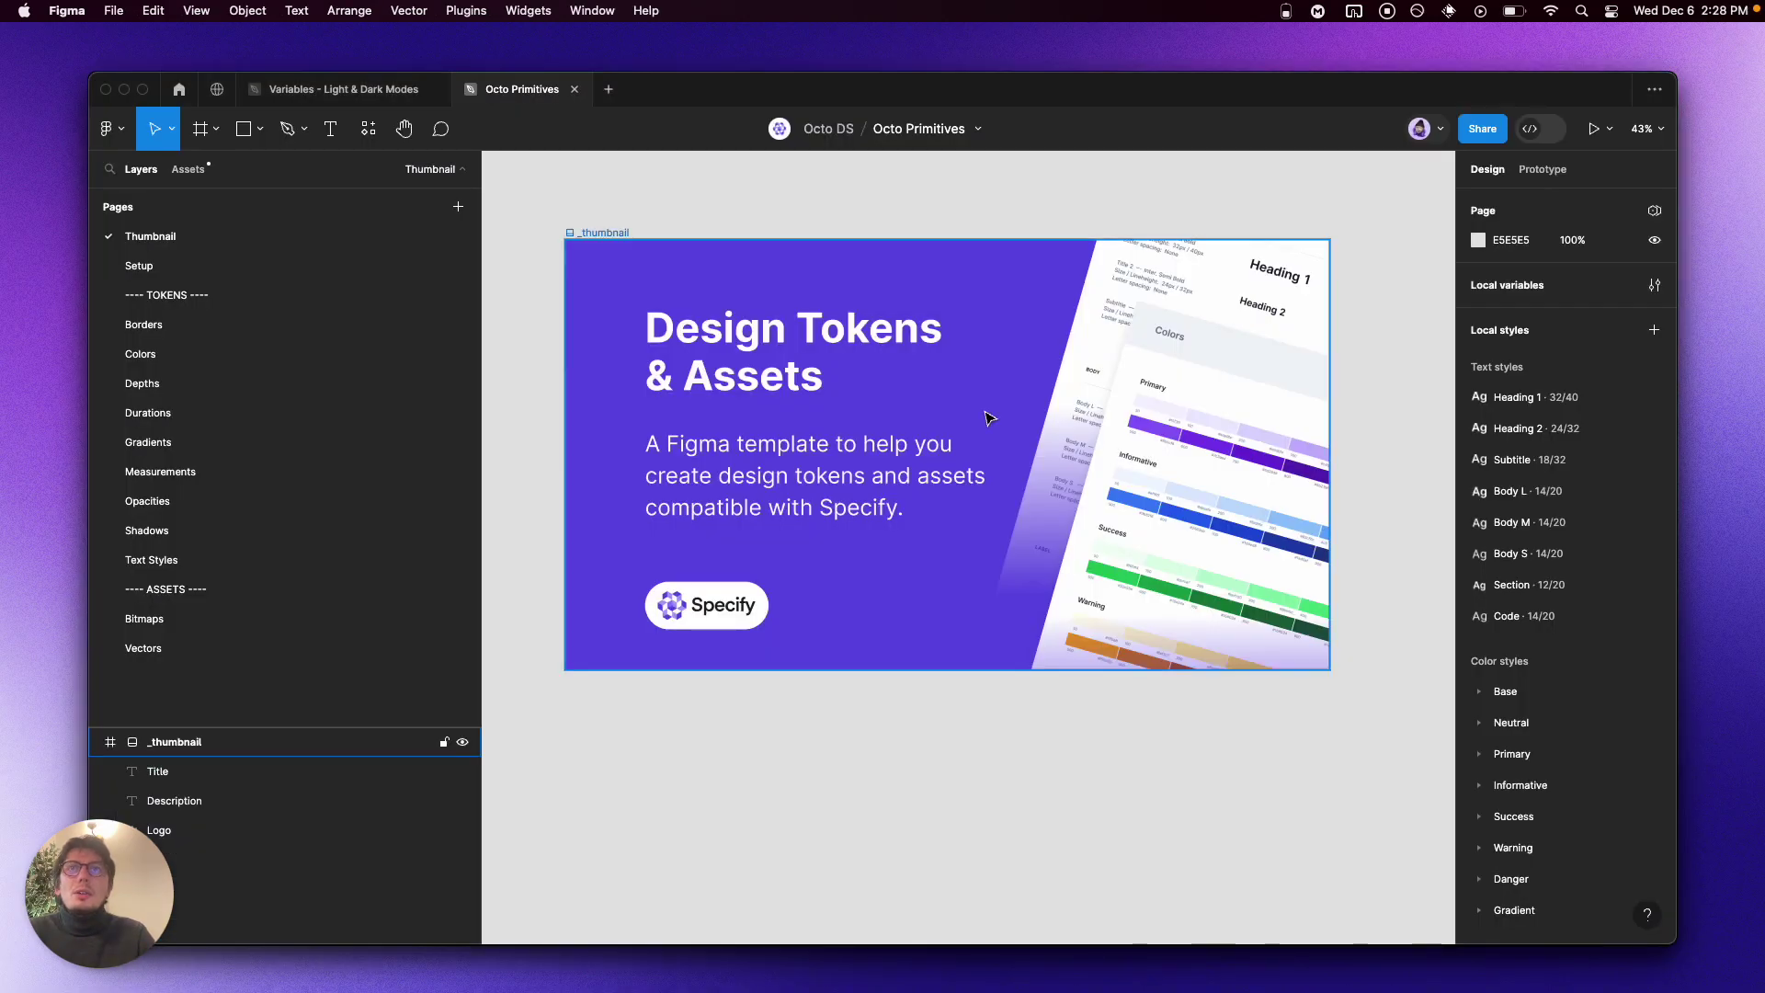
pyautogui.moveTo(1531, 459)
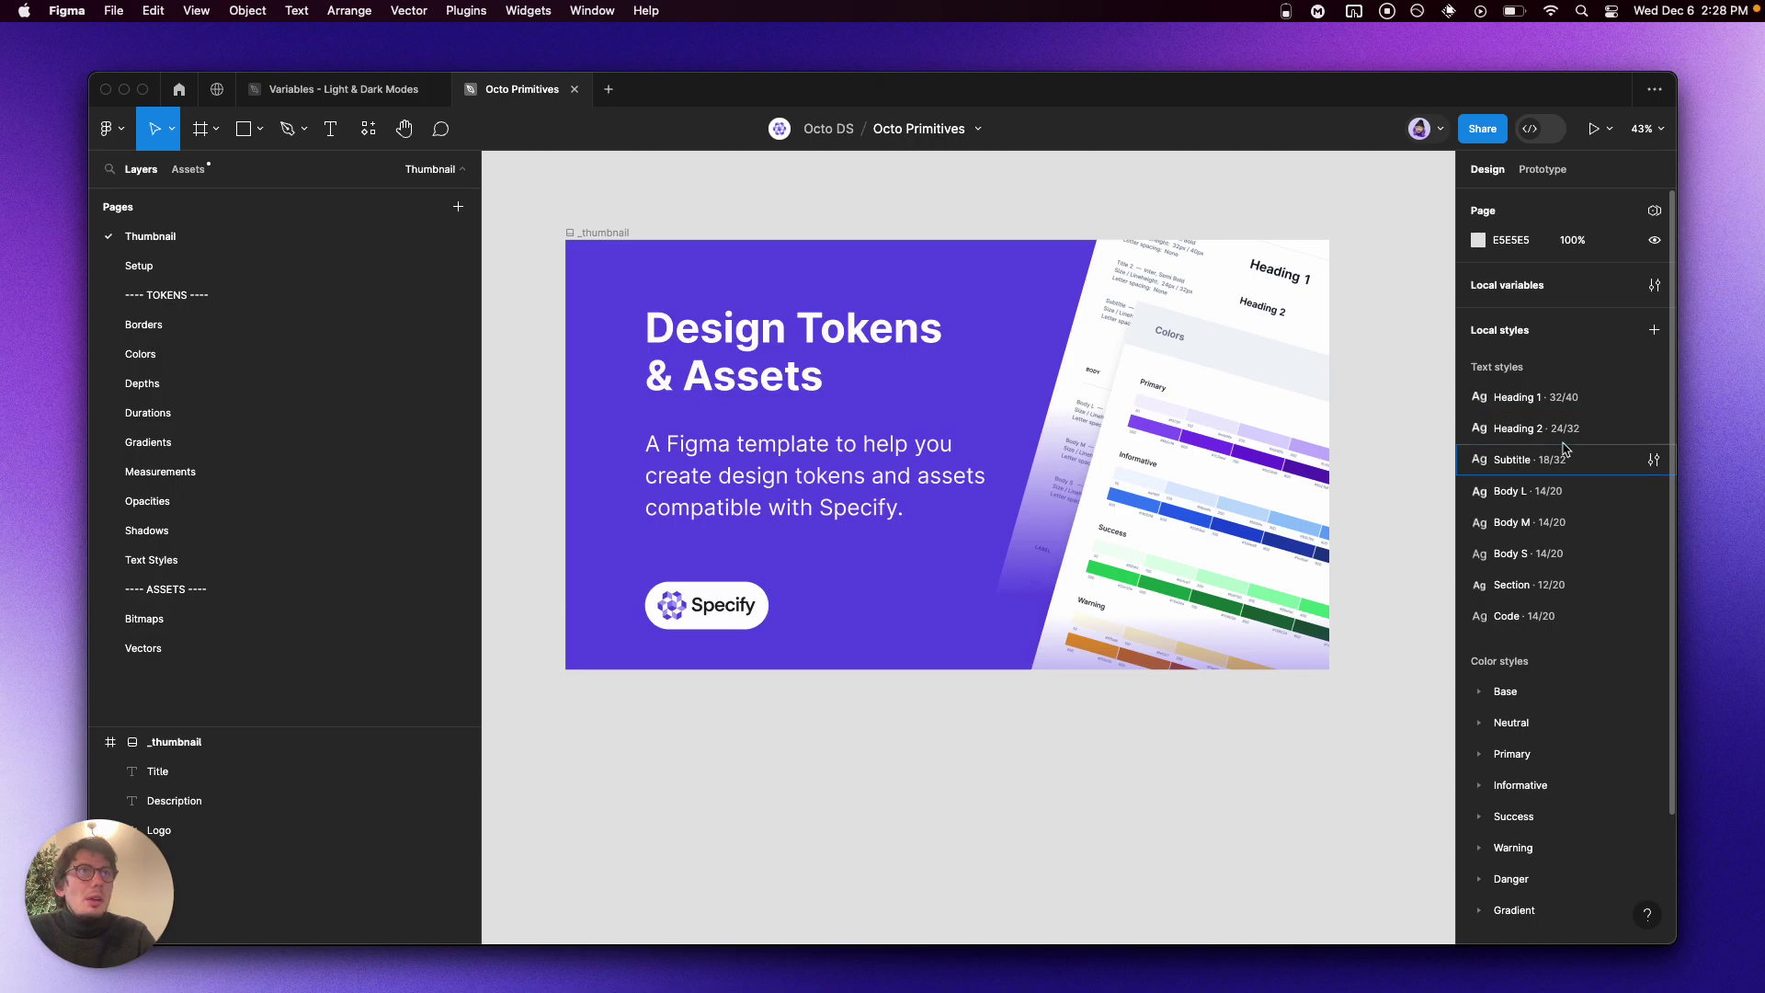
pyautogui.scroll(-2, 1561, 483)
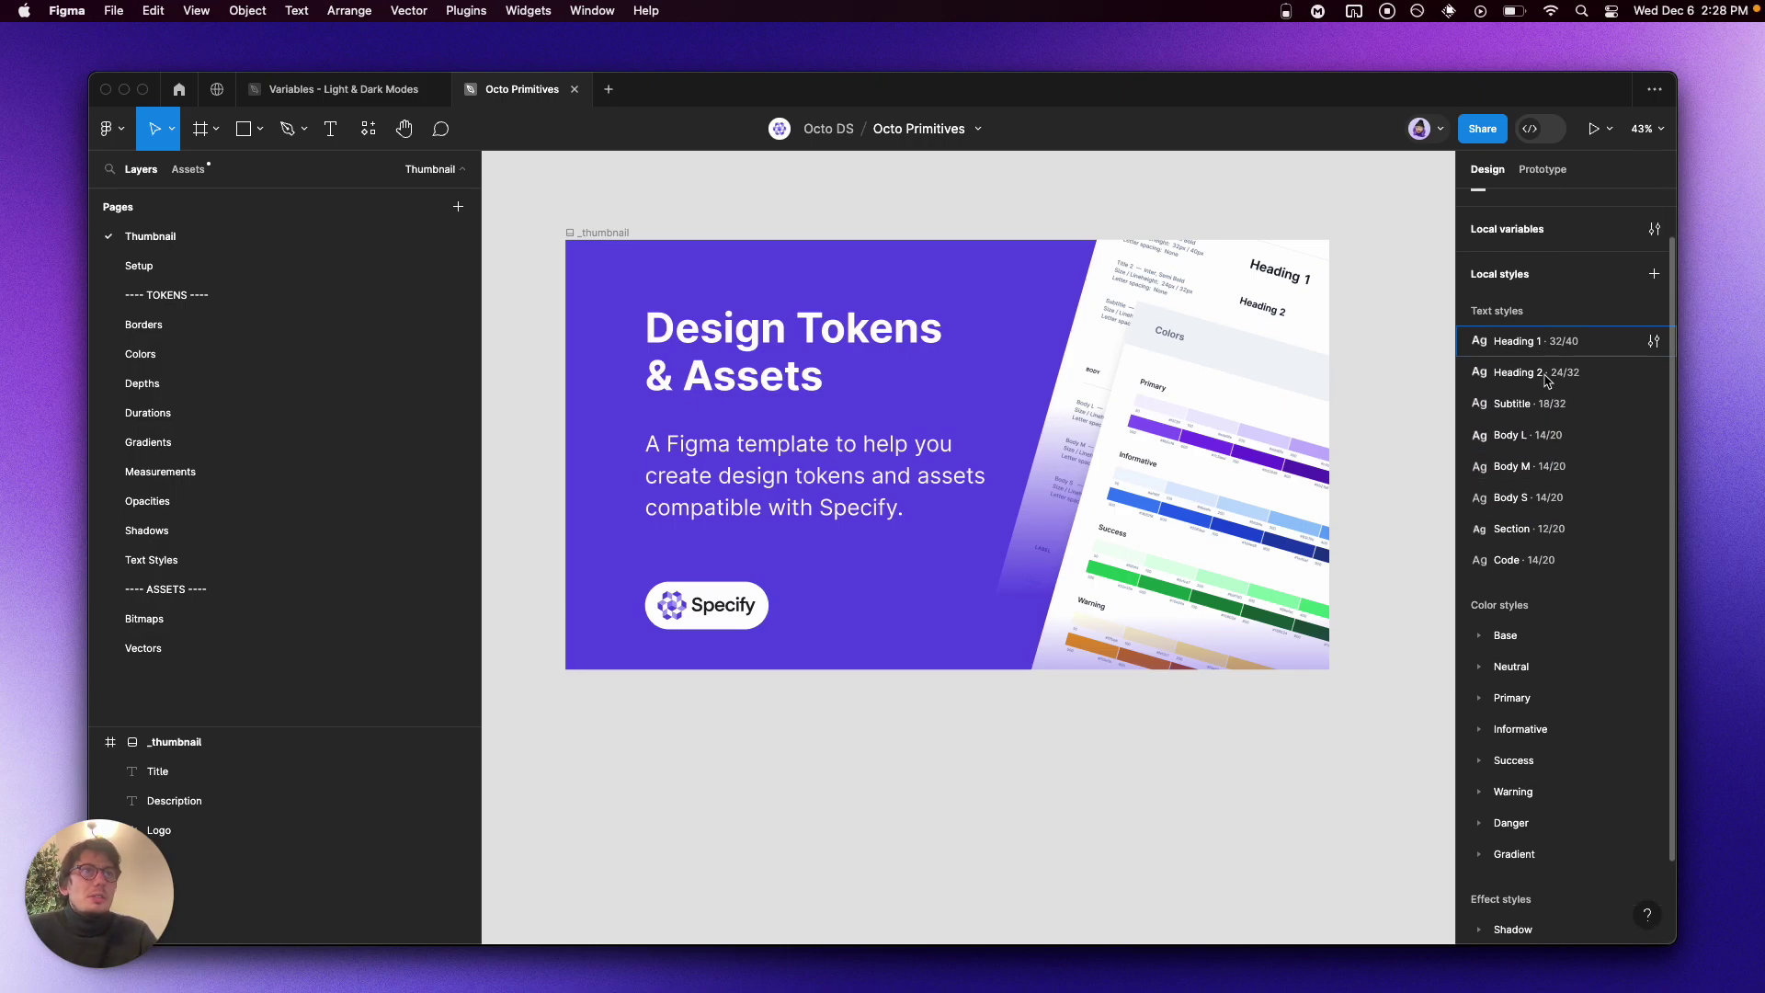
pyautogui.scroll(-1, 1559, 553)
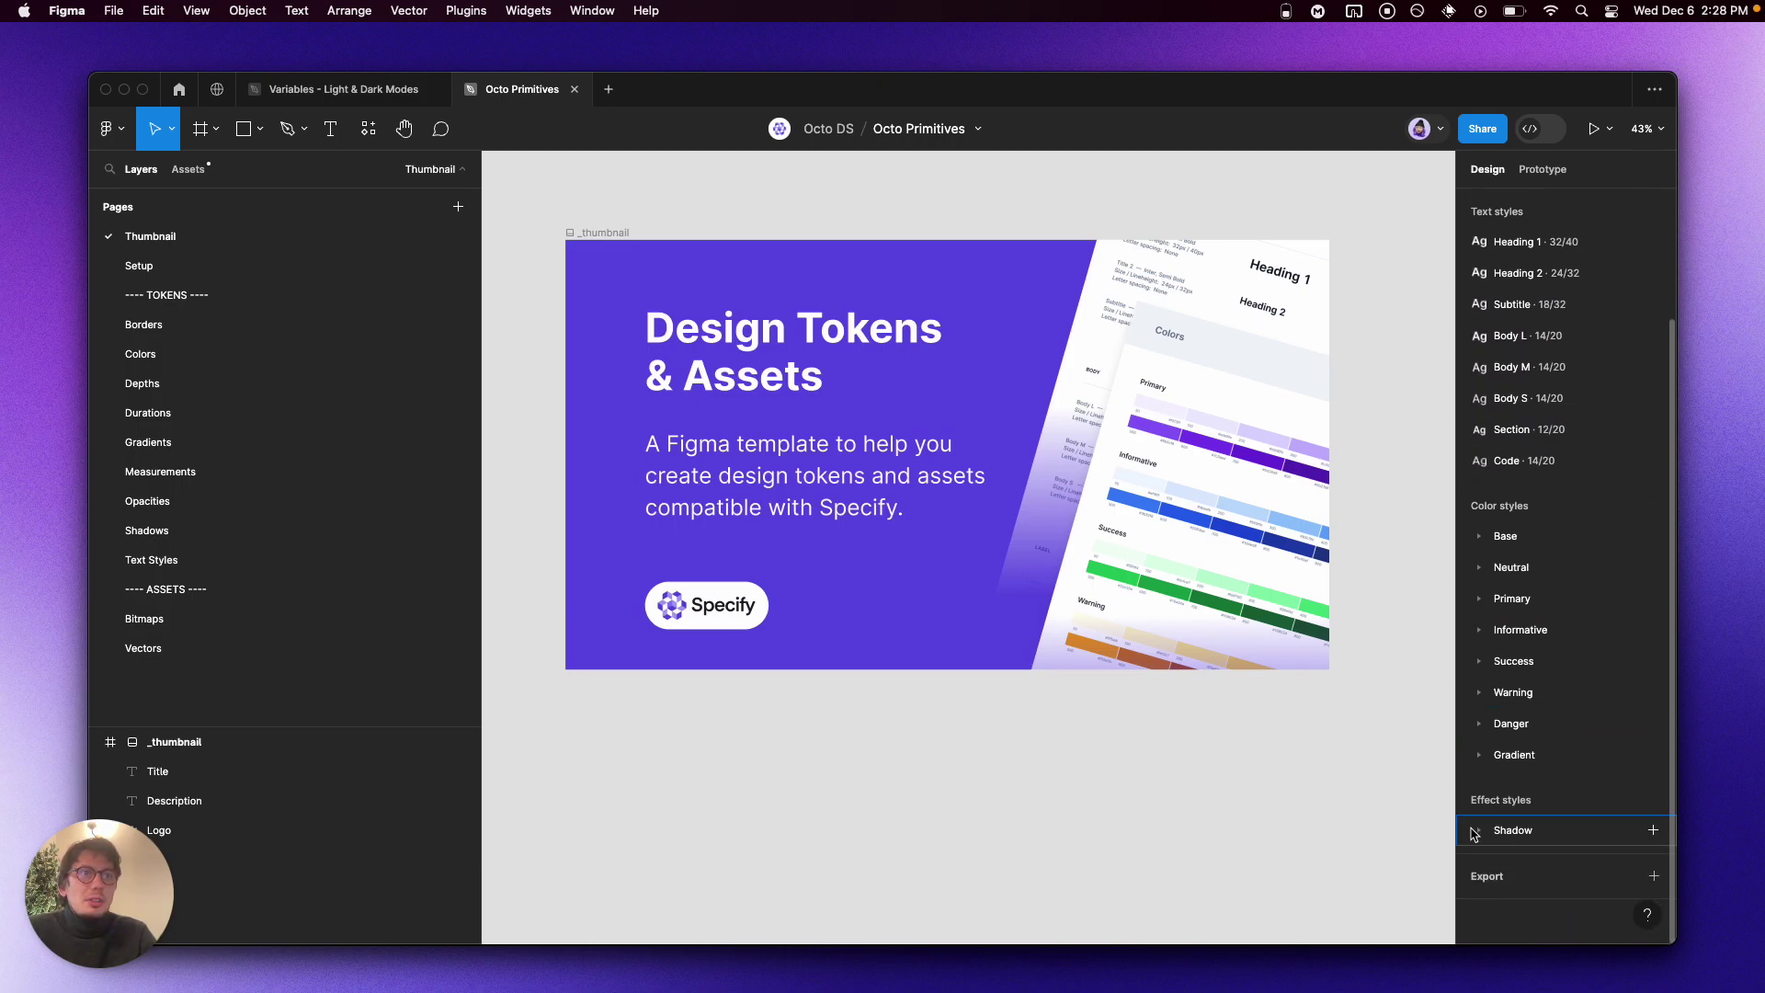
pyautogui.scroll(3, 1530, 773)
pyautogui.click(1654, 284)
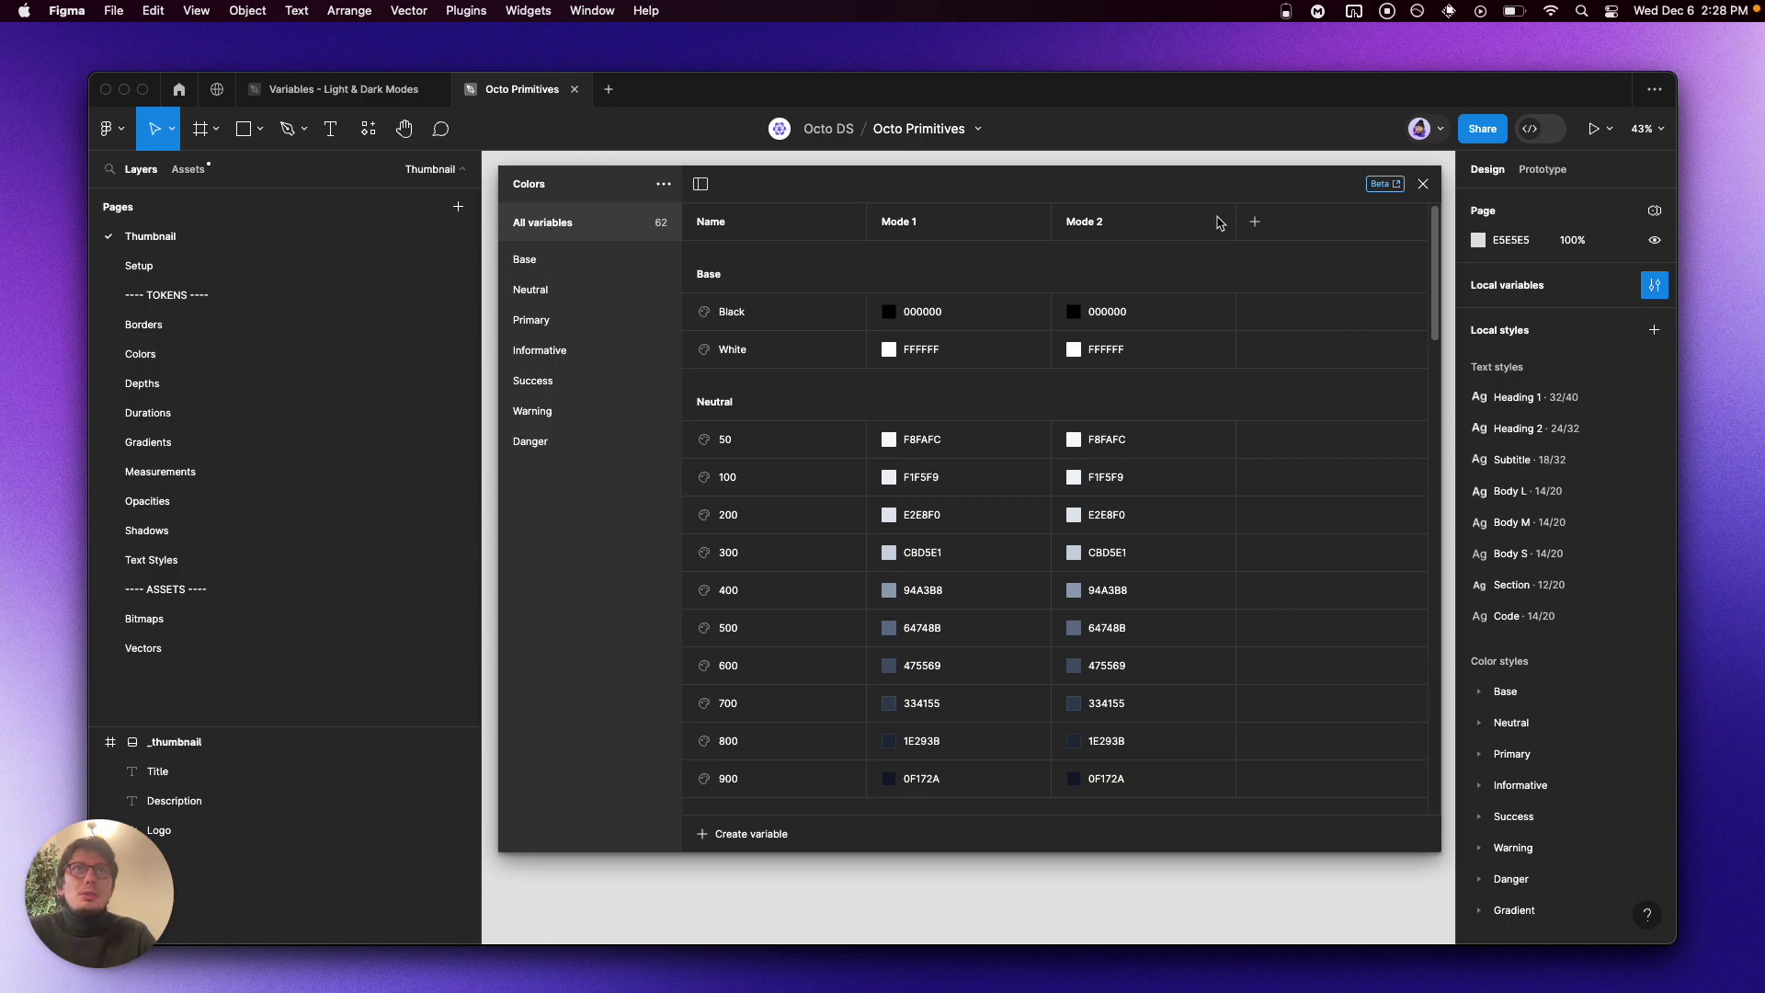
pyautogui.click(1422, 185)
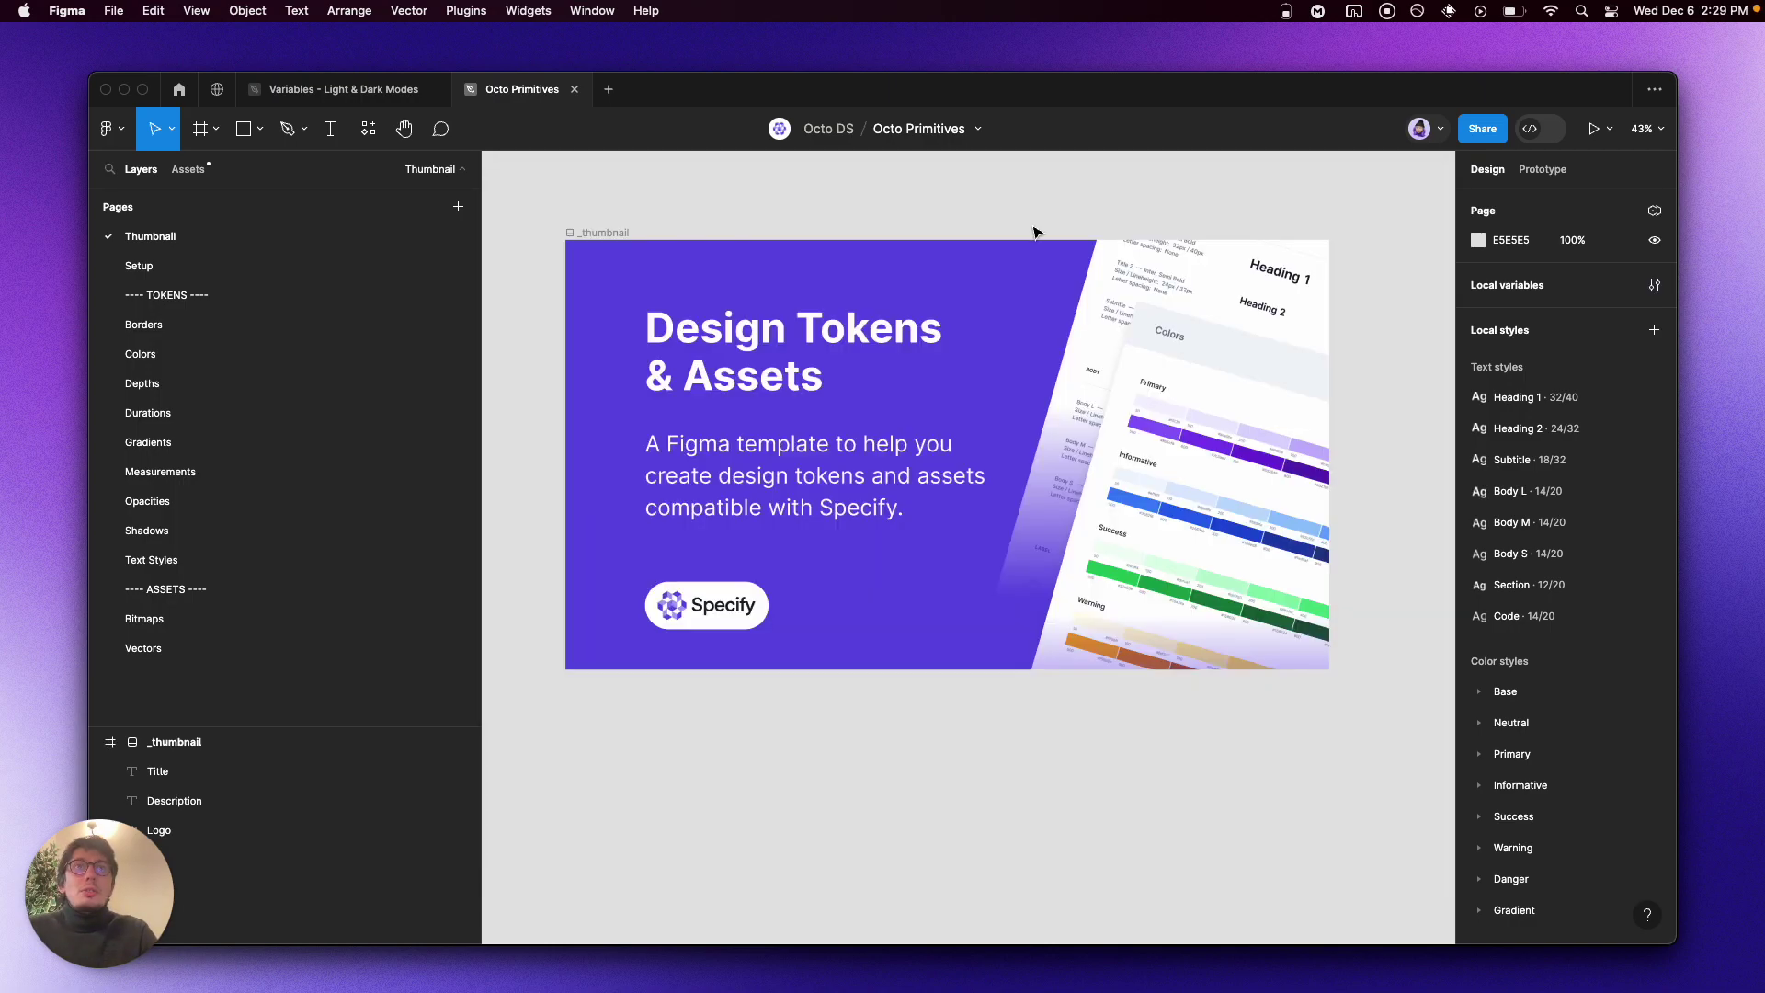
pyautogui.hscroll(2, 1036, 232)
# Step: Place the Specify widget right of the thumbnail, open its Connect form, and return to Specify
pyautogui.click(366, 128)
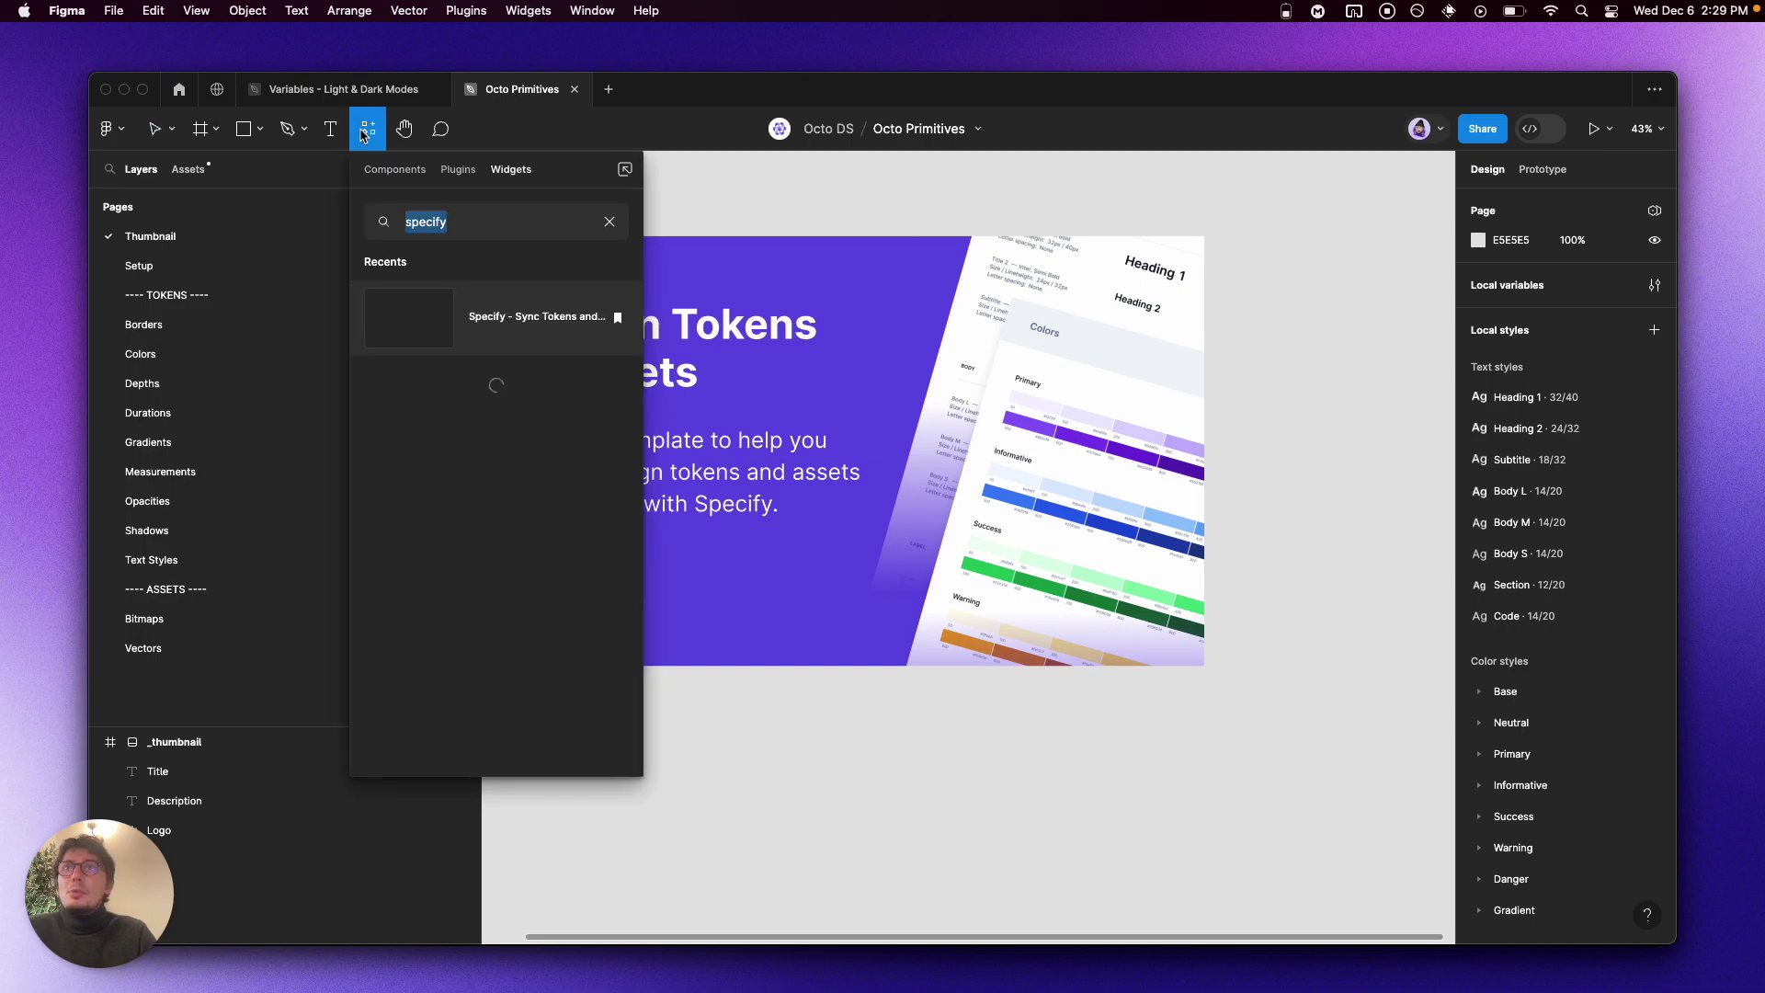
pyautogui.click(414, 324)
pyautogui.moveTo(1004, 554)
pyautogui.mouseDown()
pyautogui.moveTo(1303, 269)
pyautogui.moveTo(1283, 251)
pyautogui.mouseUp()
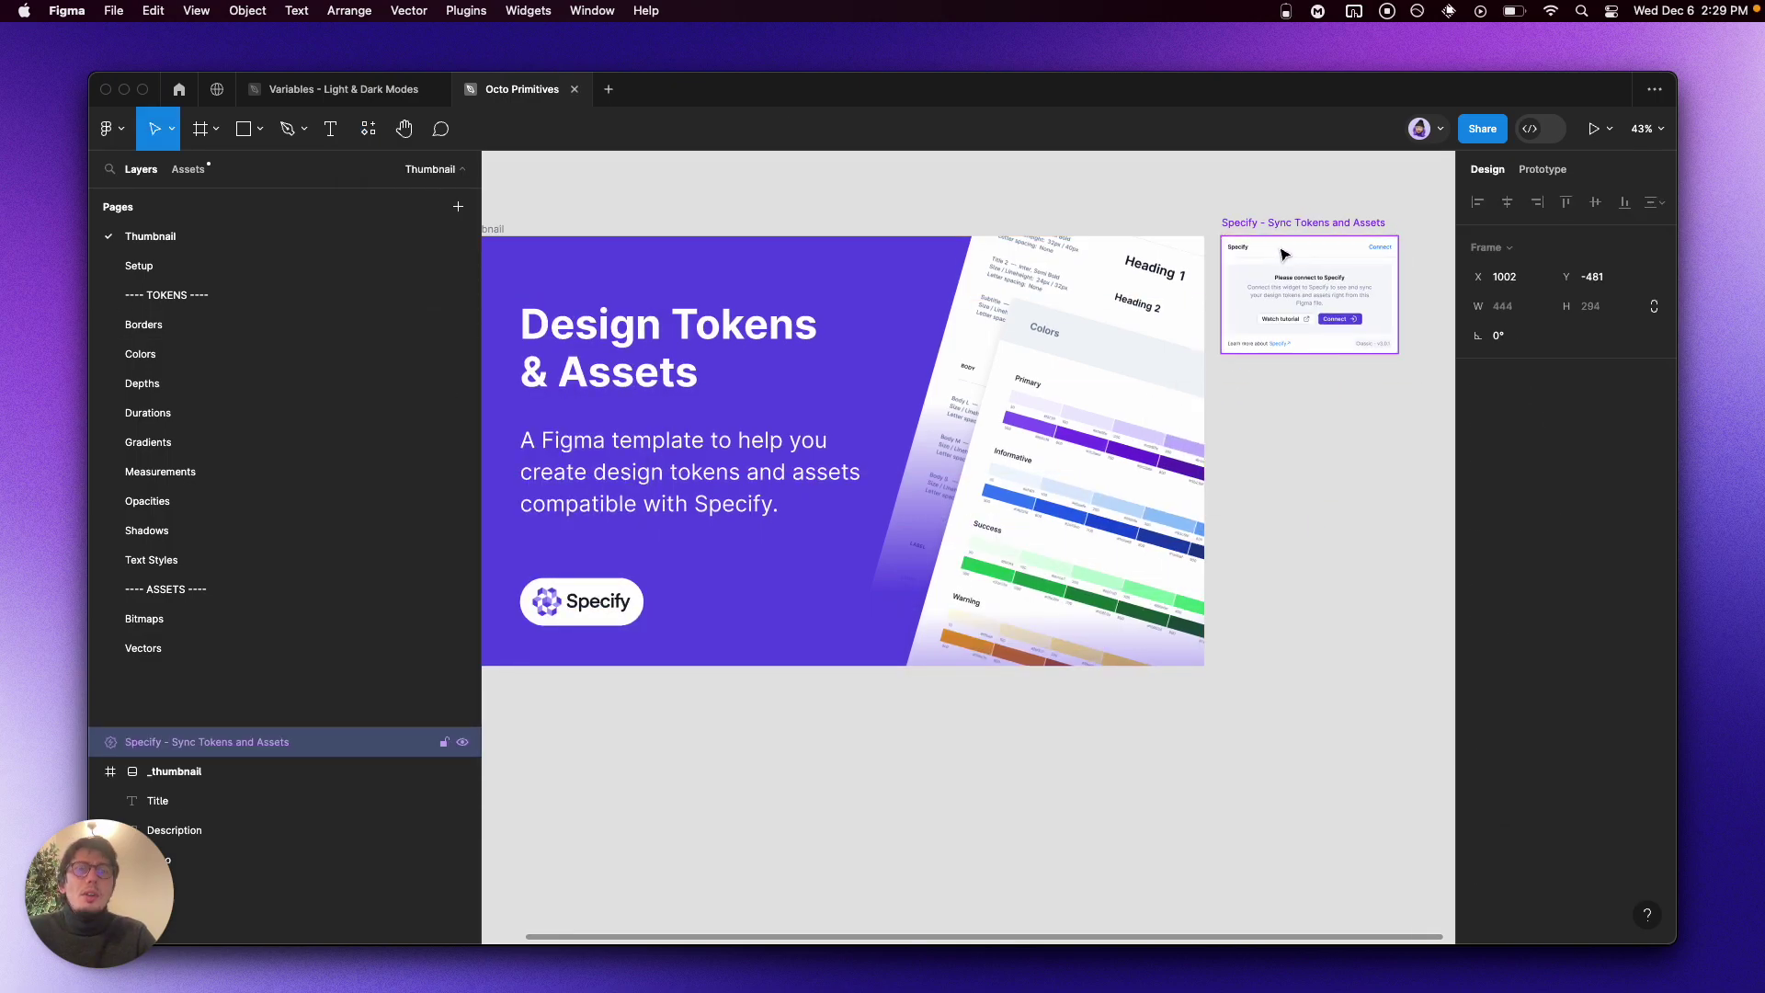
pyautogui.moveTo(1194, 218)
pyautogui.mouseDown()
pyautogui.moveTo(1366, 310)
pyautogui.moveTo(1445, 381)
pyautogui.mouseUp()
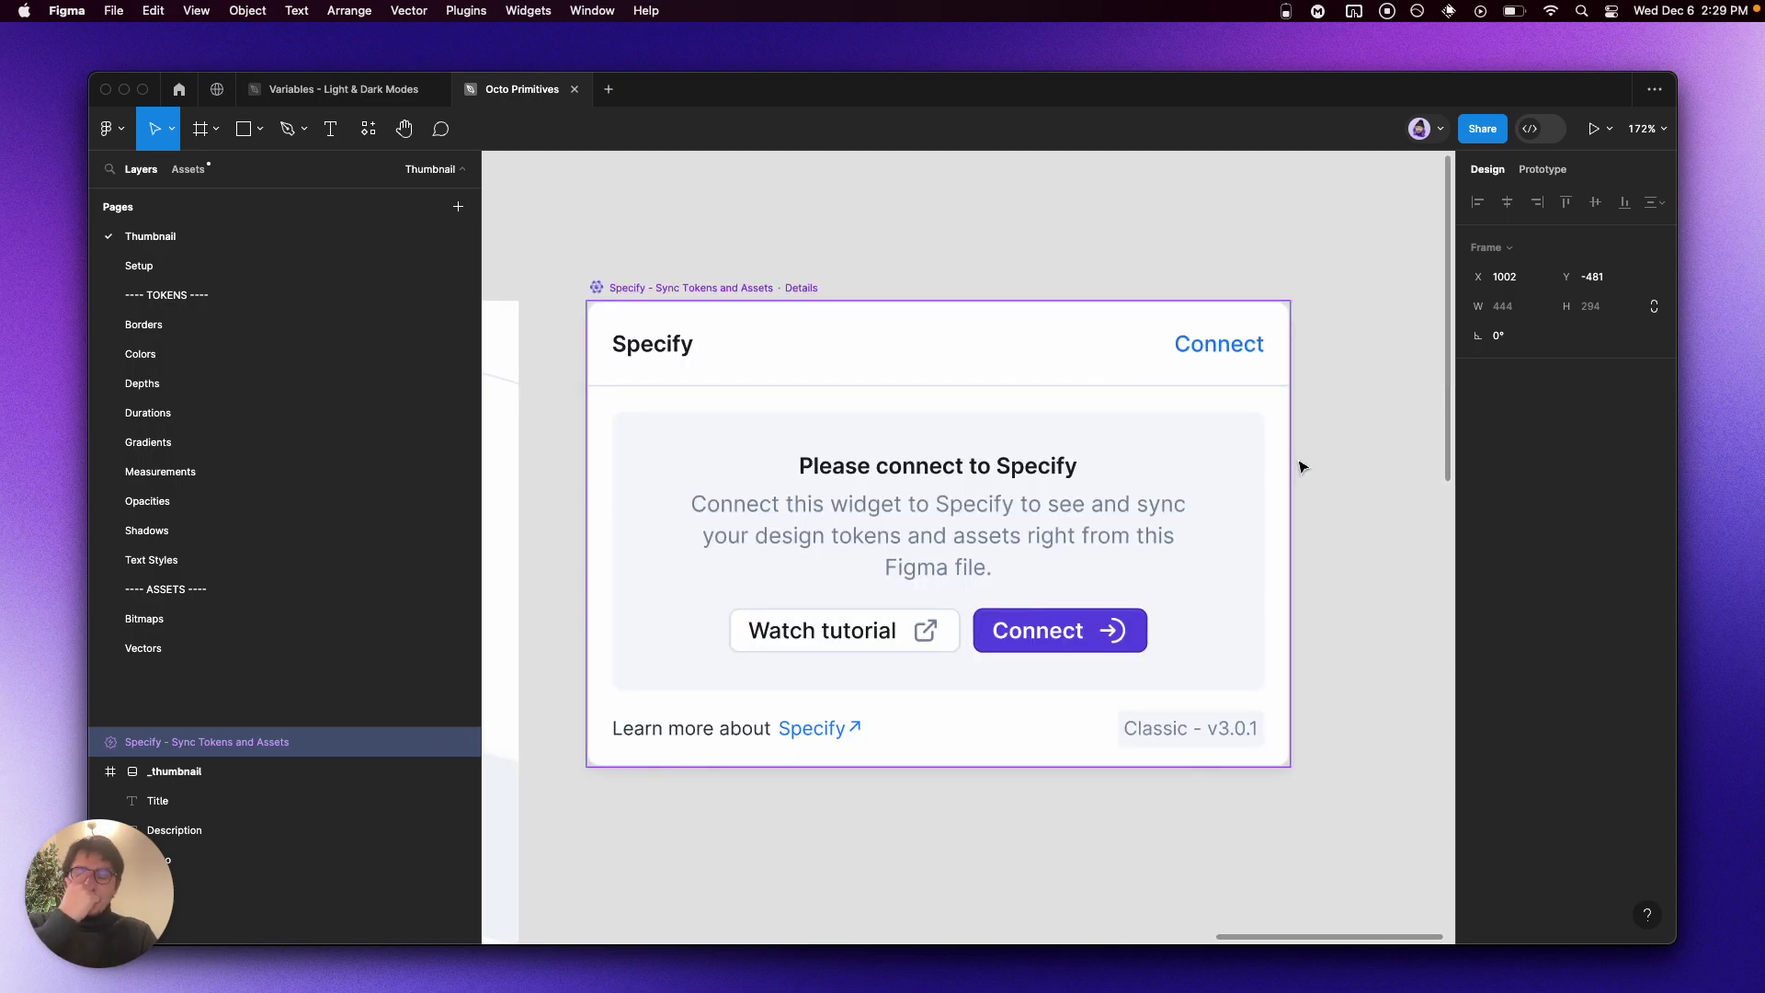
pyautogui.click(1200, 353)
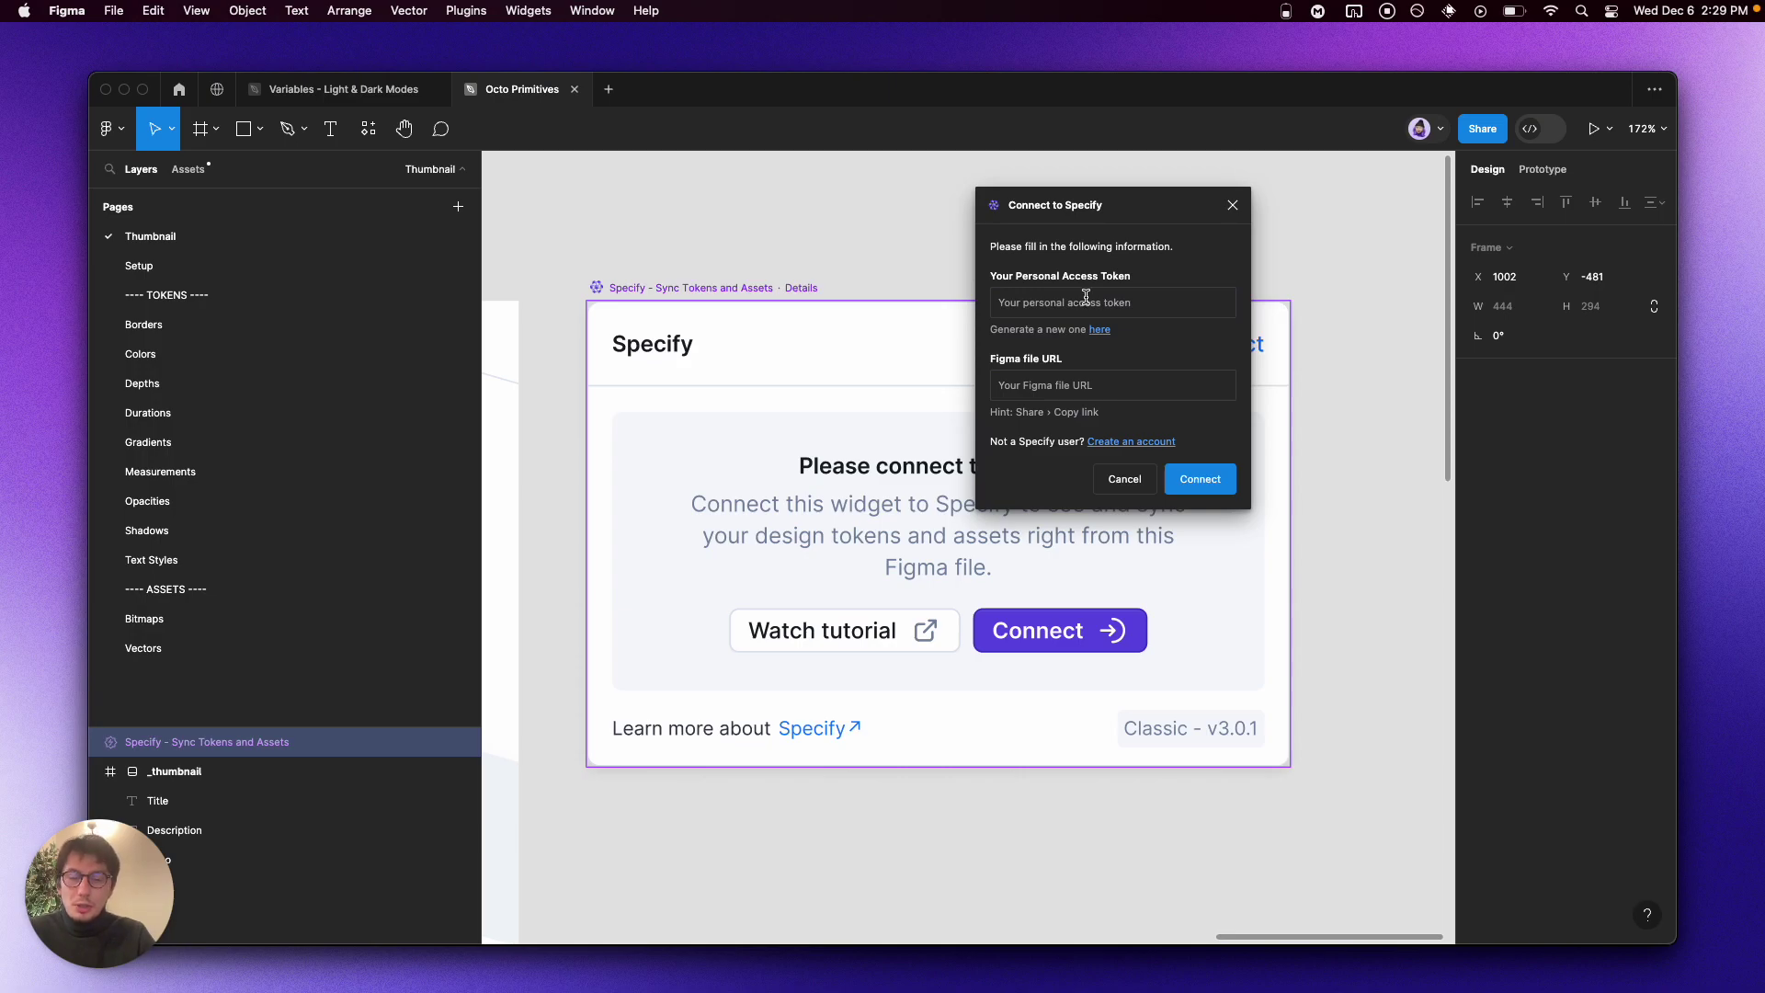
pyautogui.press('super+Tab')
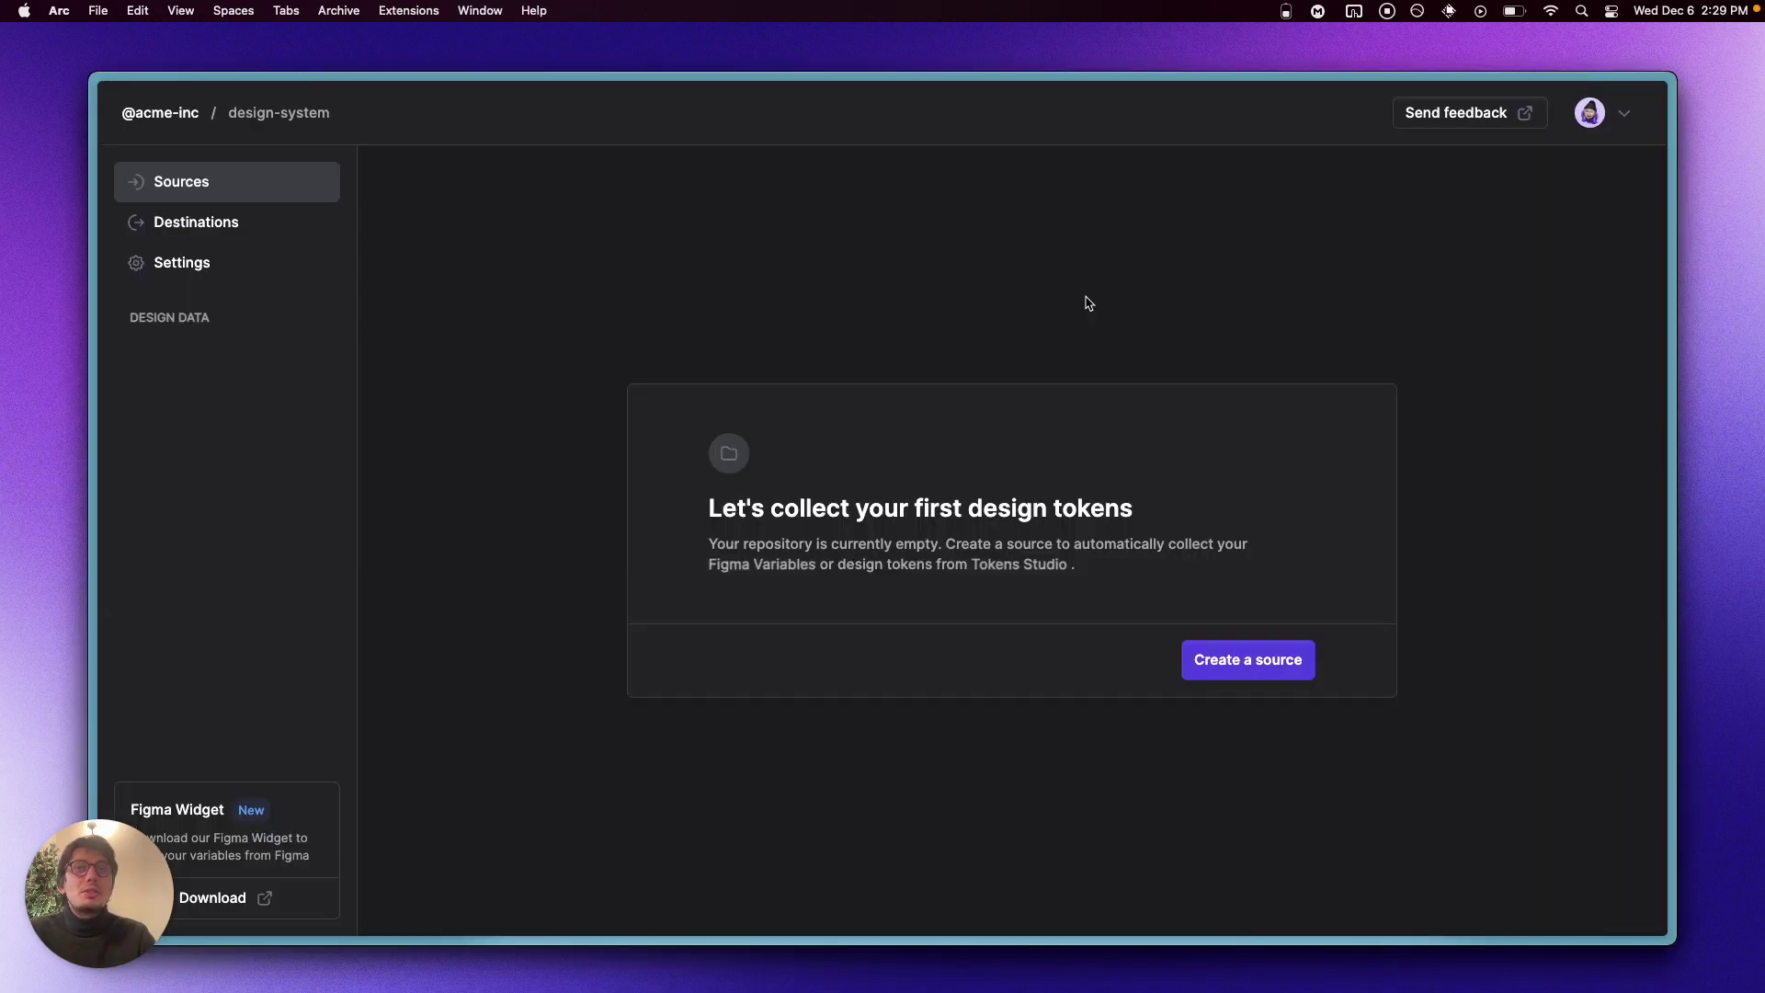
# Step: Revoke the old 'Widget' personal access token in the account settings
pyautogui.click(1592, 116)
pyautogui.click(1504, 232)
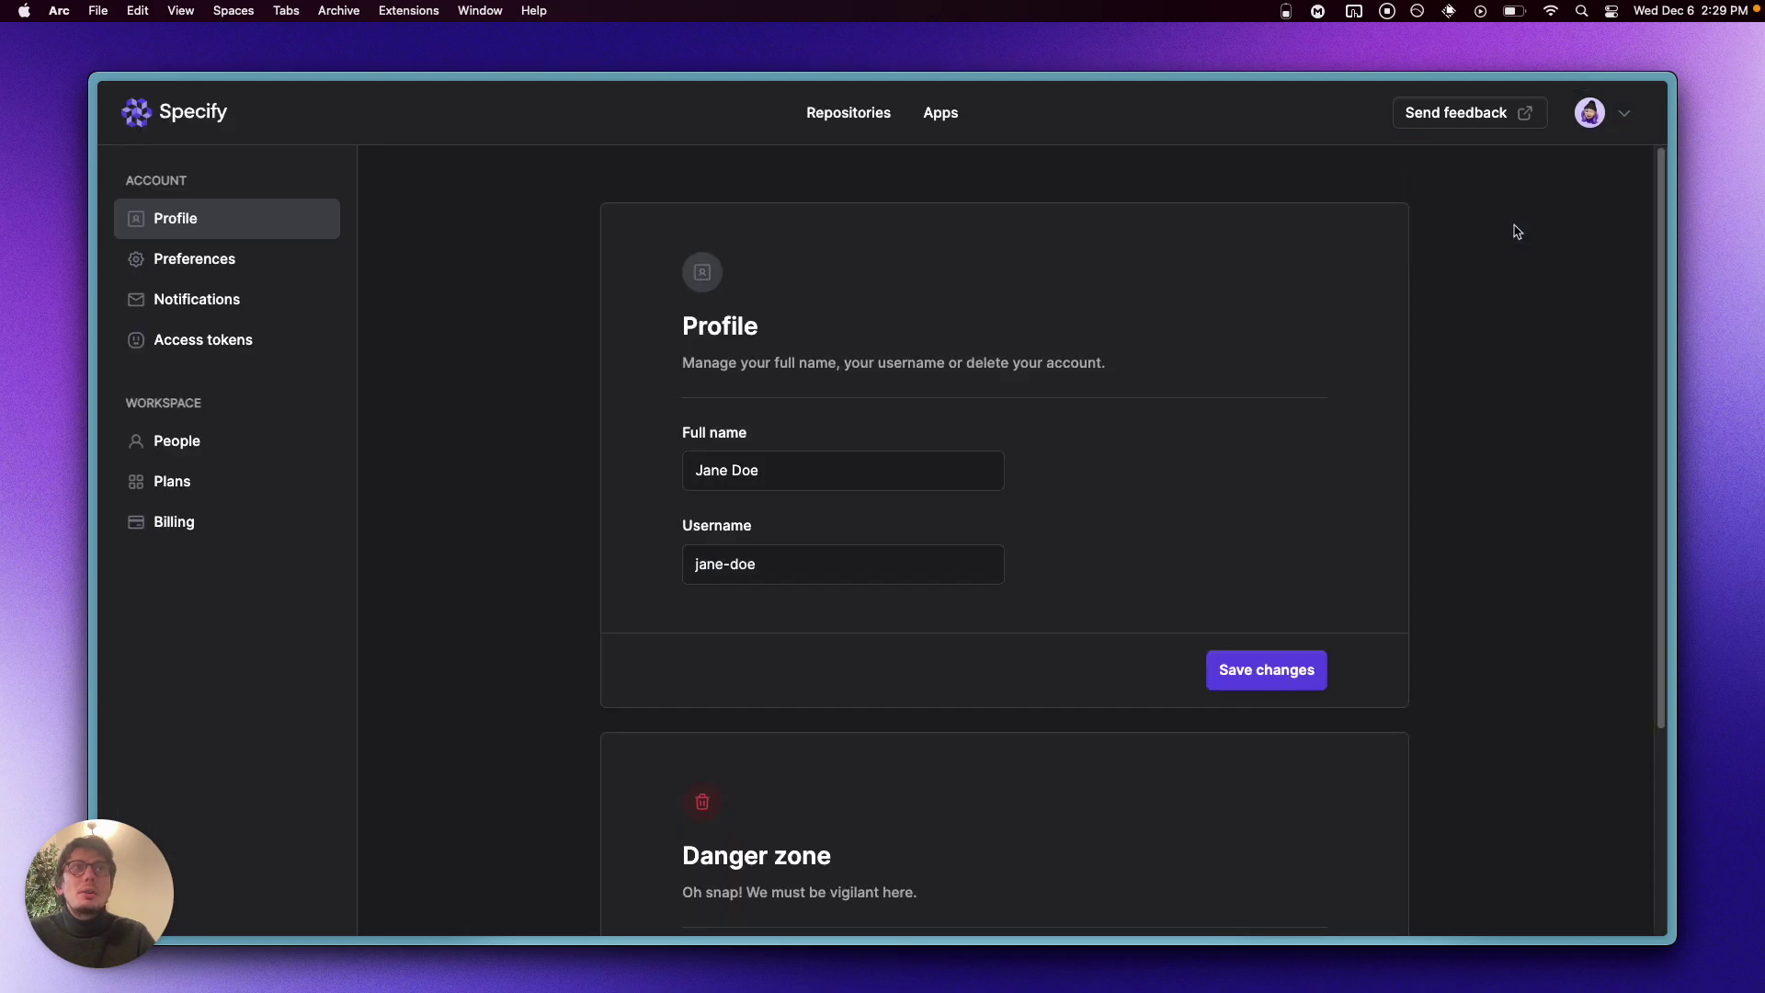
pyautogui.click(206, 347)
pyautogui.click(853, 520)
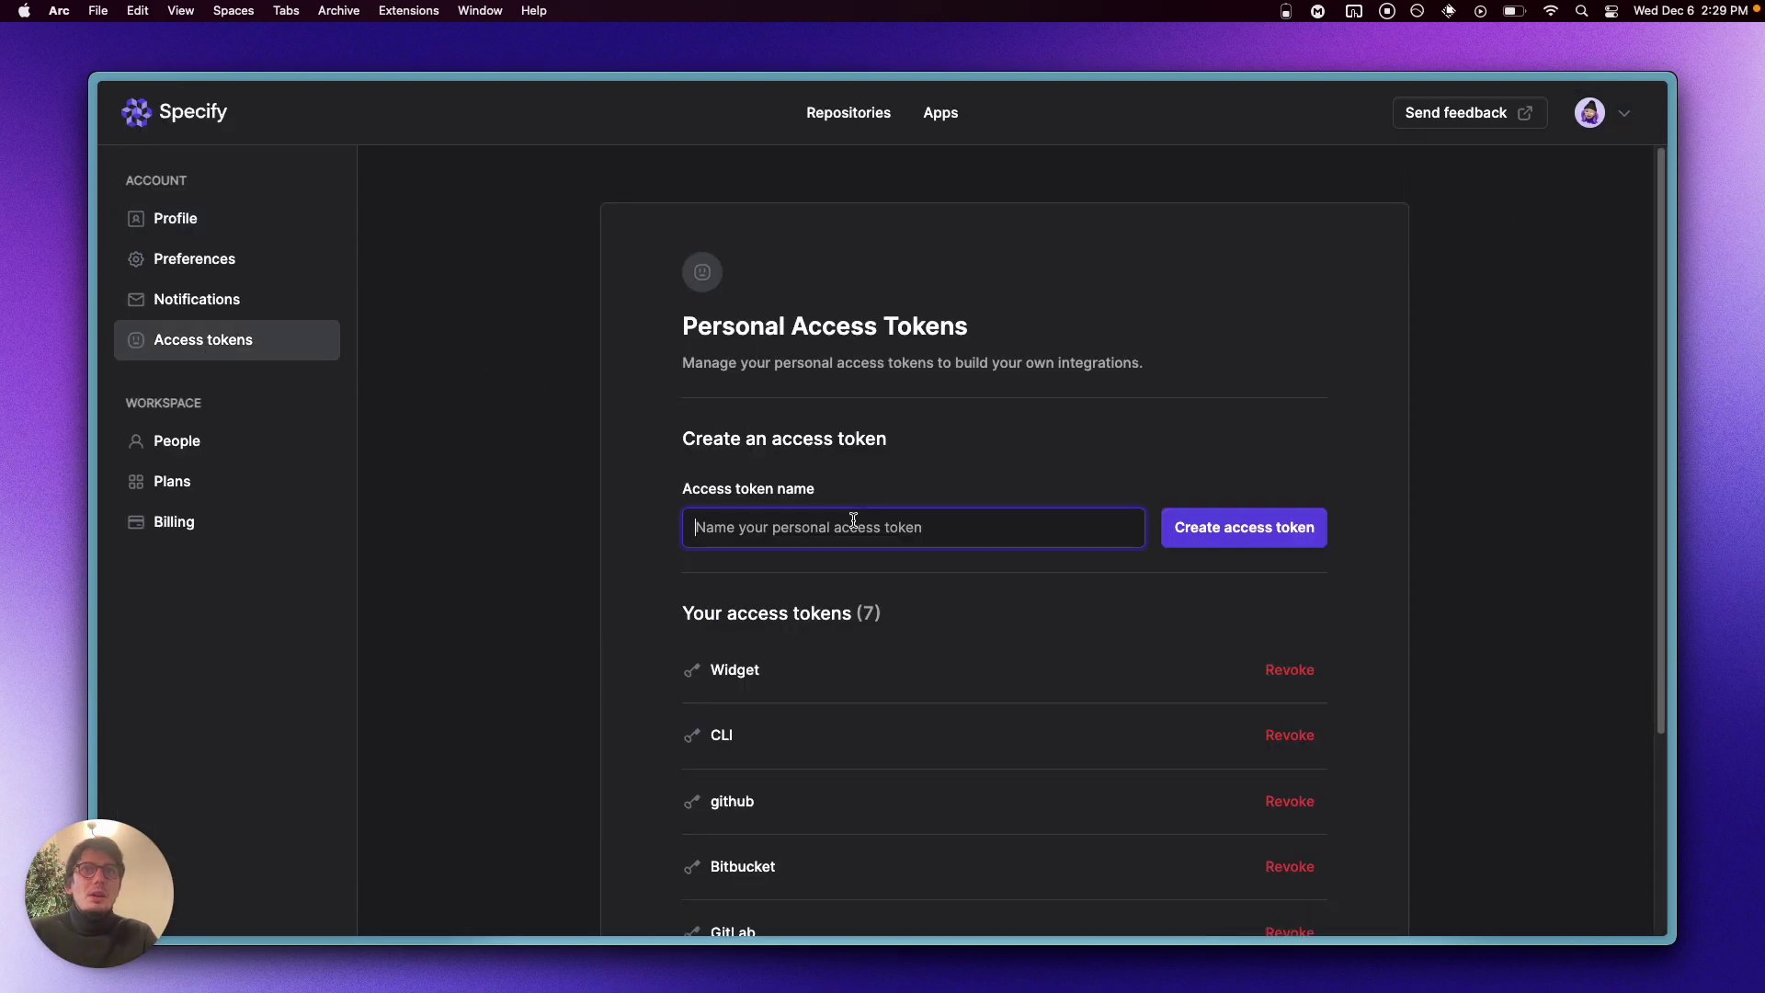
pyautogui.click(1288, 669)
# Step: Create a new access token named 'Widget', copy its key, and go back to Figma
pyautogui.click(814, 528)
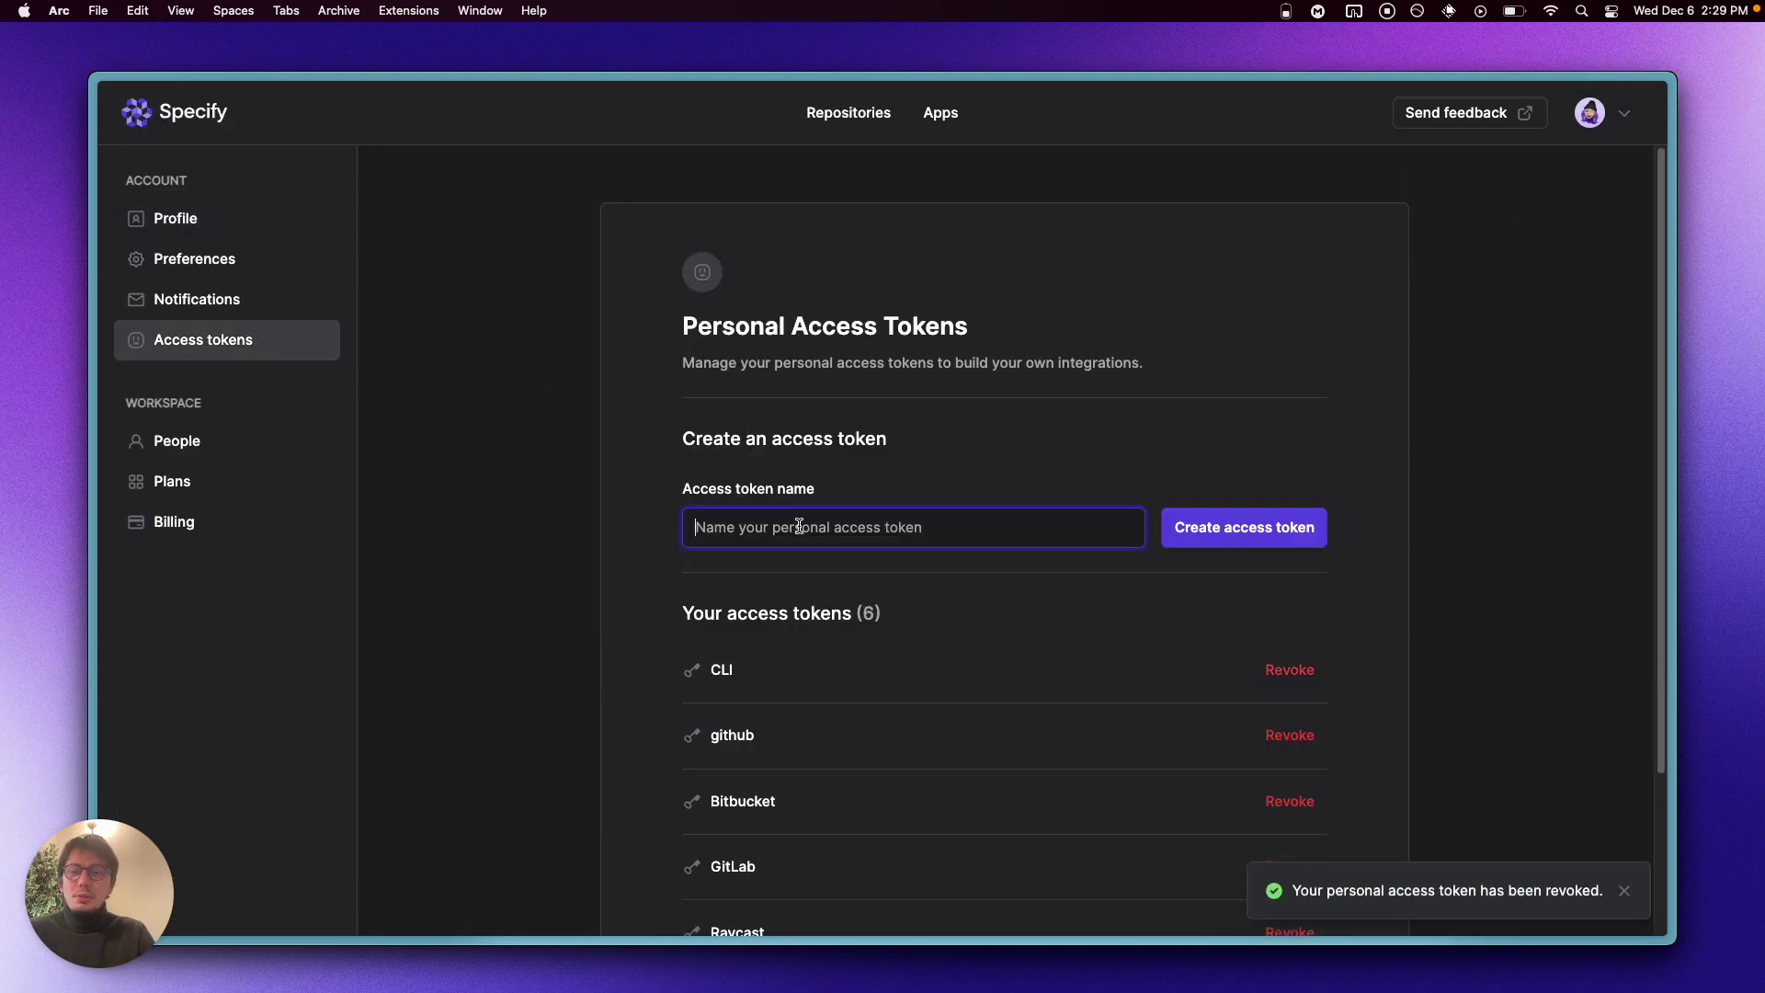
pyautogui.write('Widget')
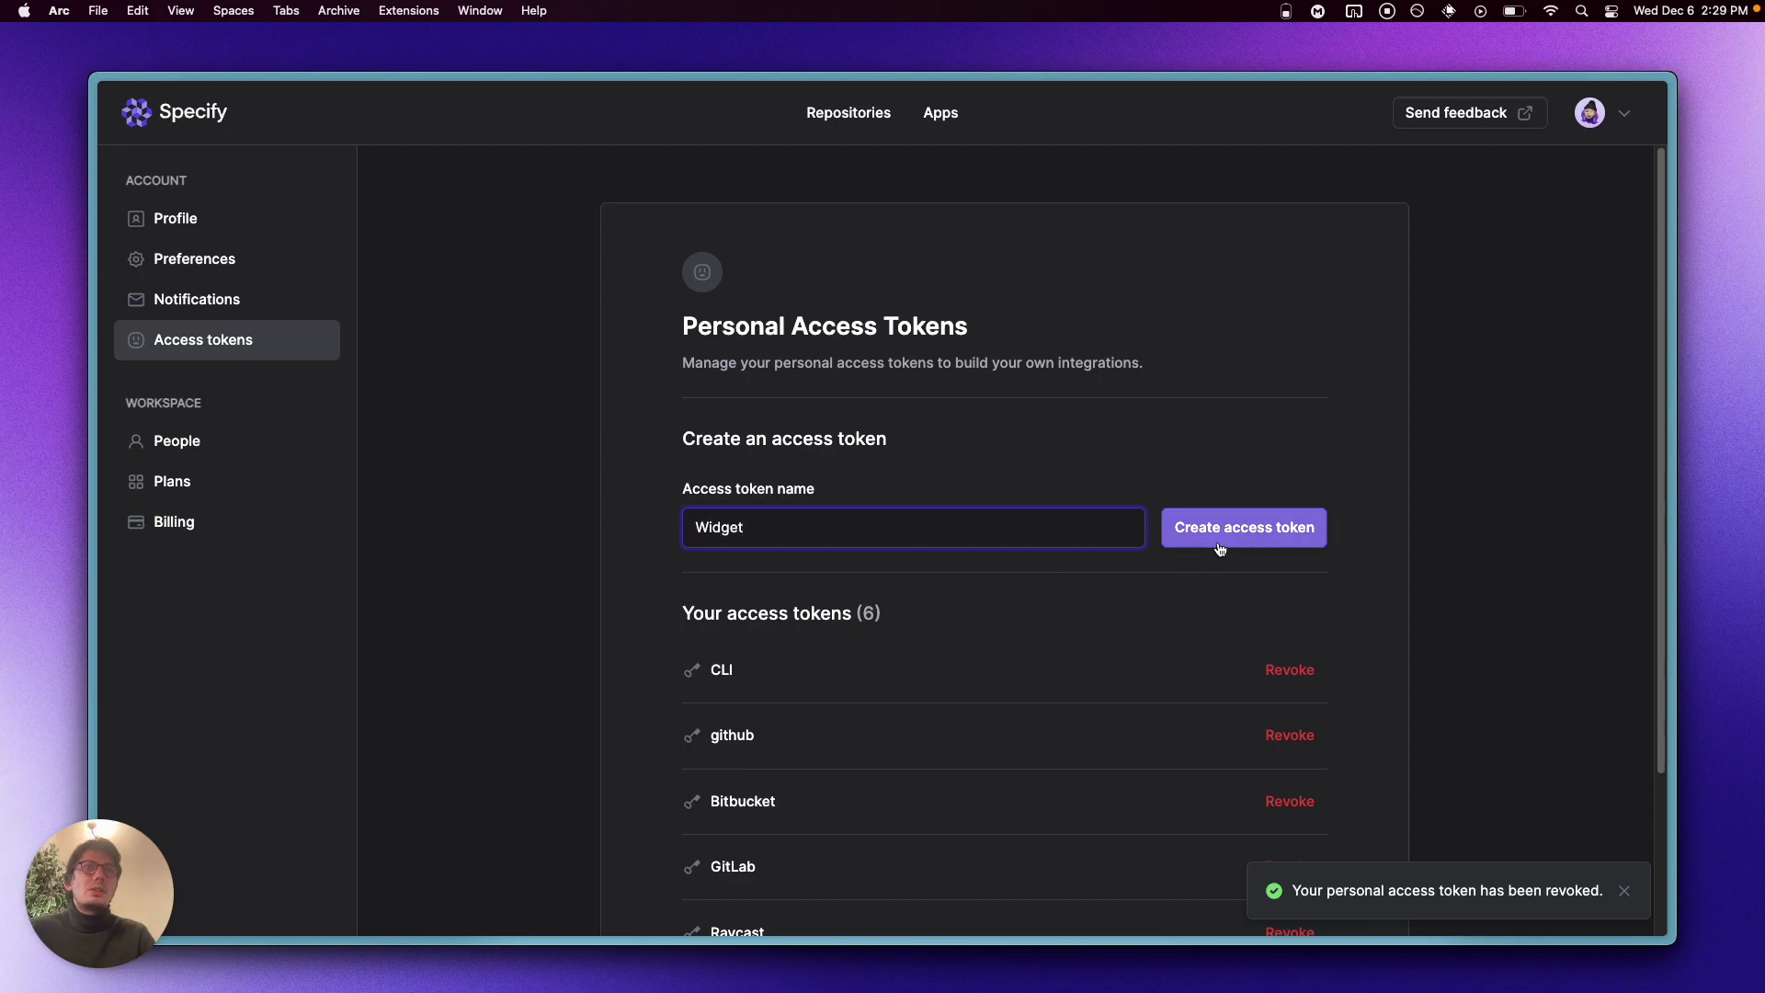
pyautogui.click(1244, 538)
pyautogui.click(1303, 759)
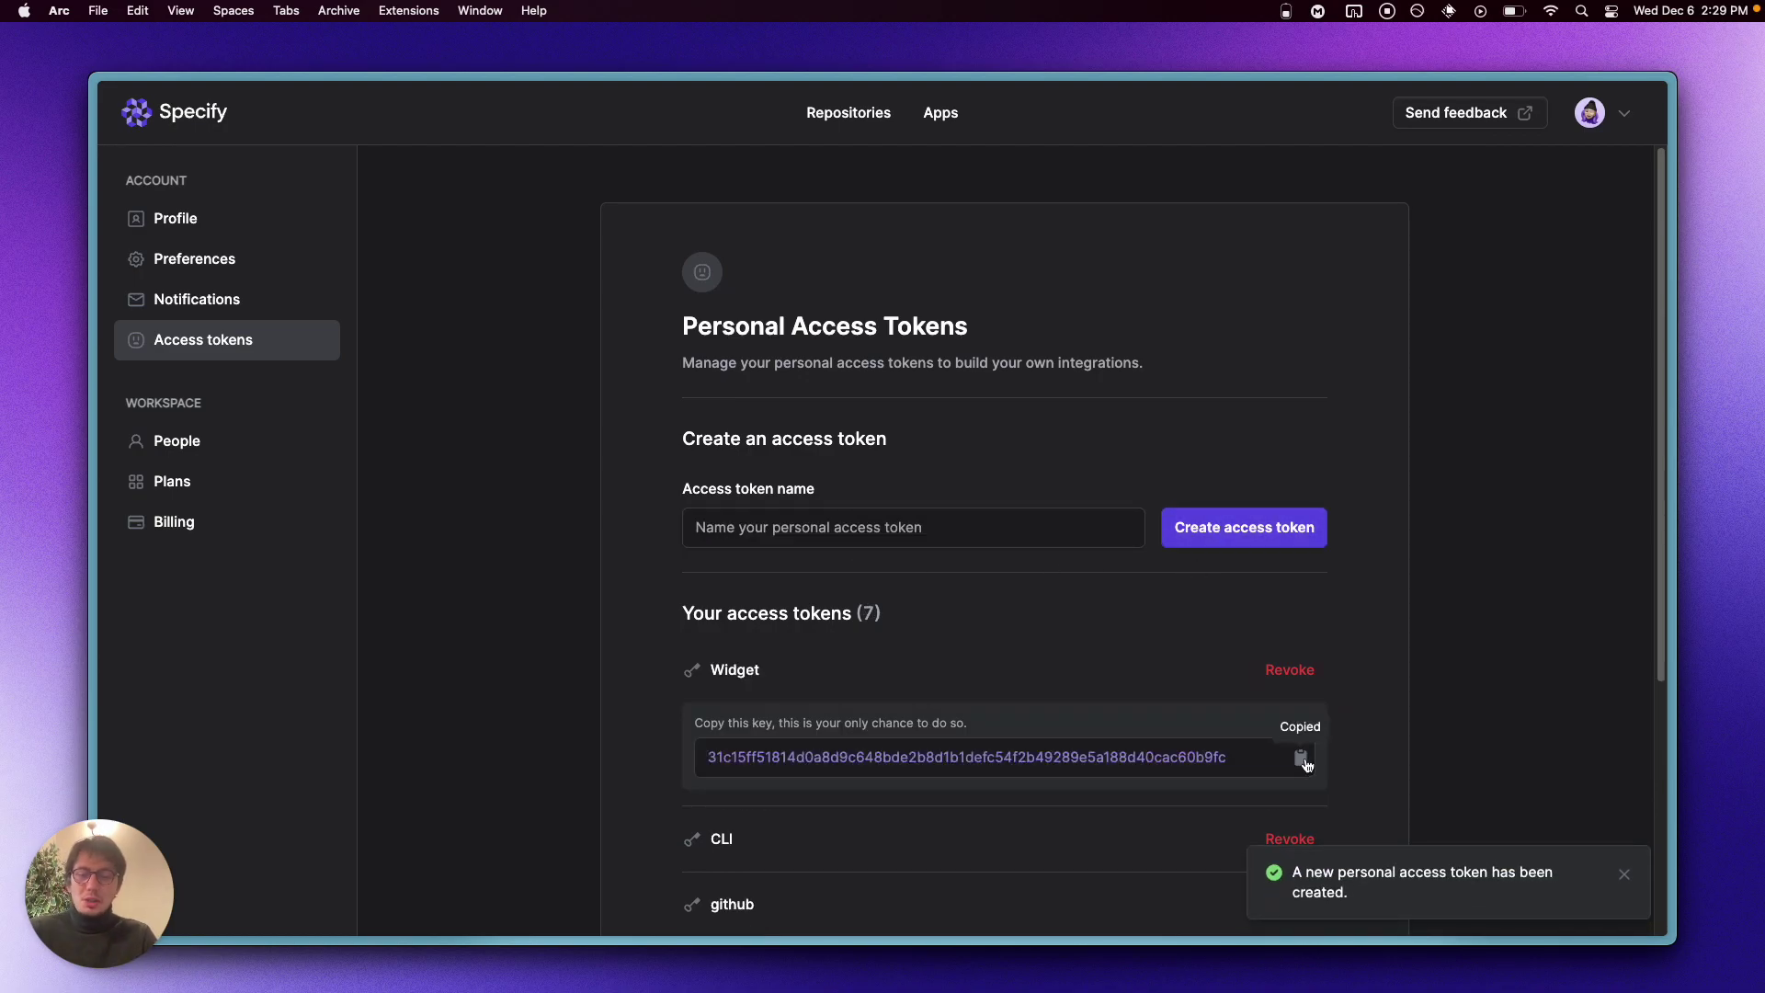
pyautogui.press('super+Tab')
# Step: Paste the new access token into the widget and copy this Figma file's share link
pyautogui.click(1054, 301)
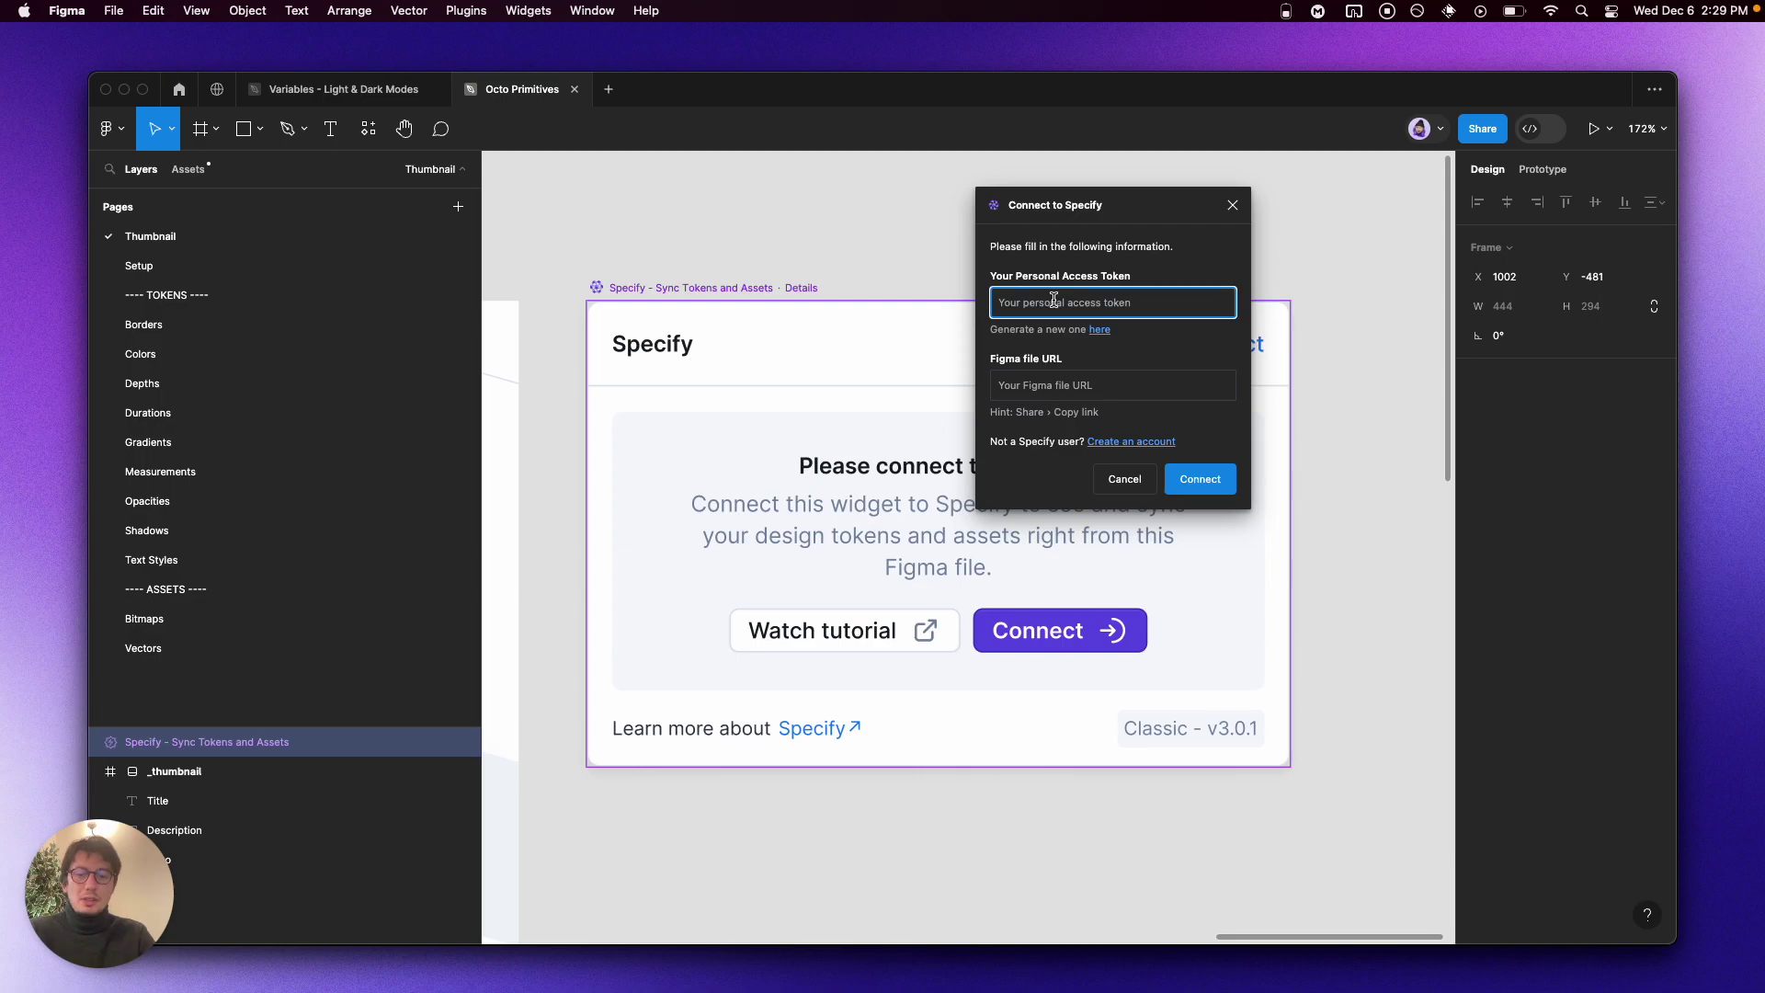
pyautogui.press('super+v')
pyautogui.click(1486, 130)
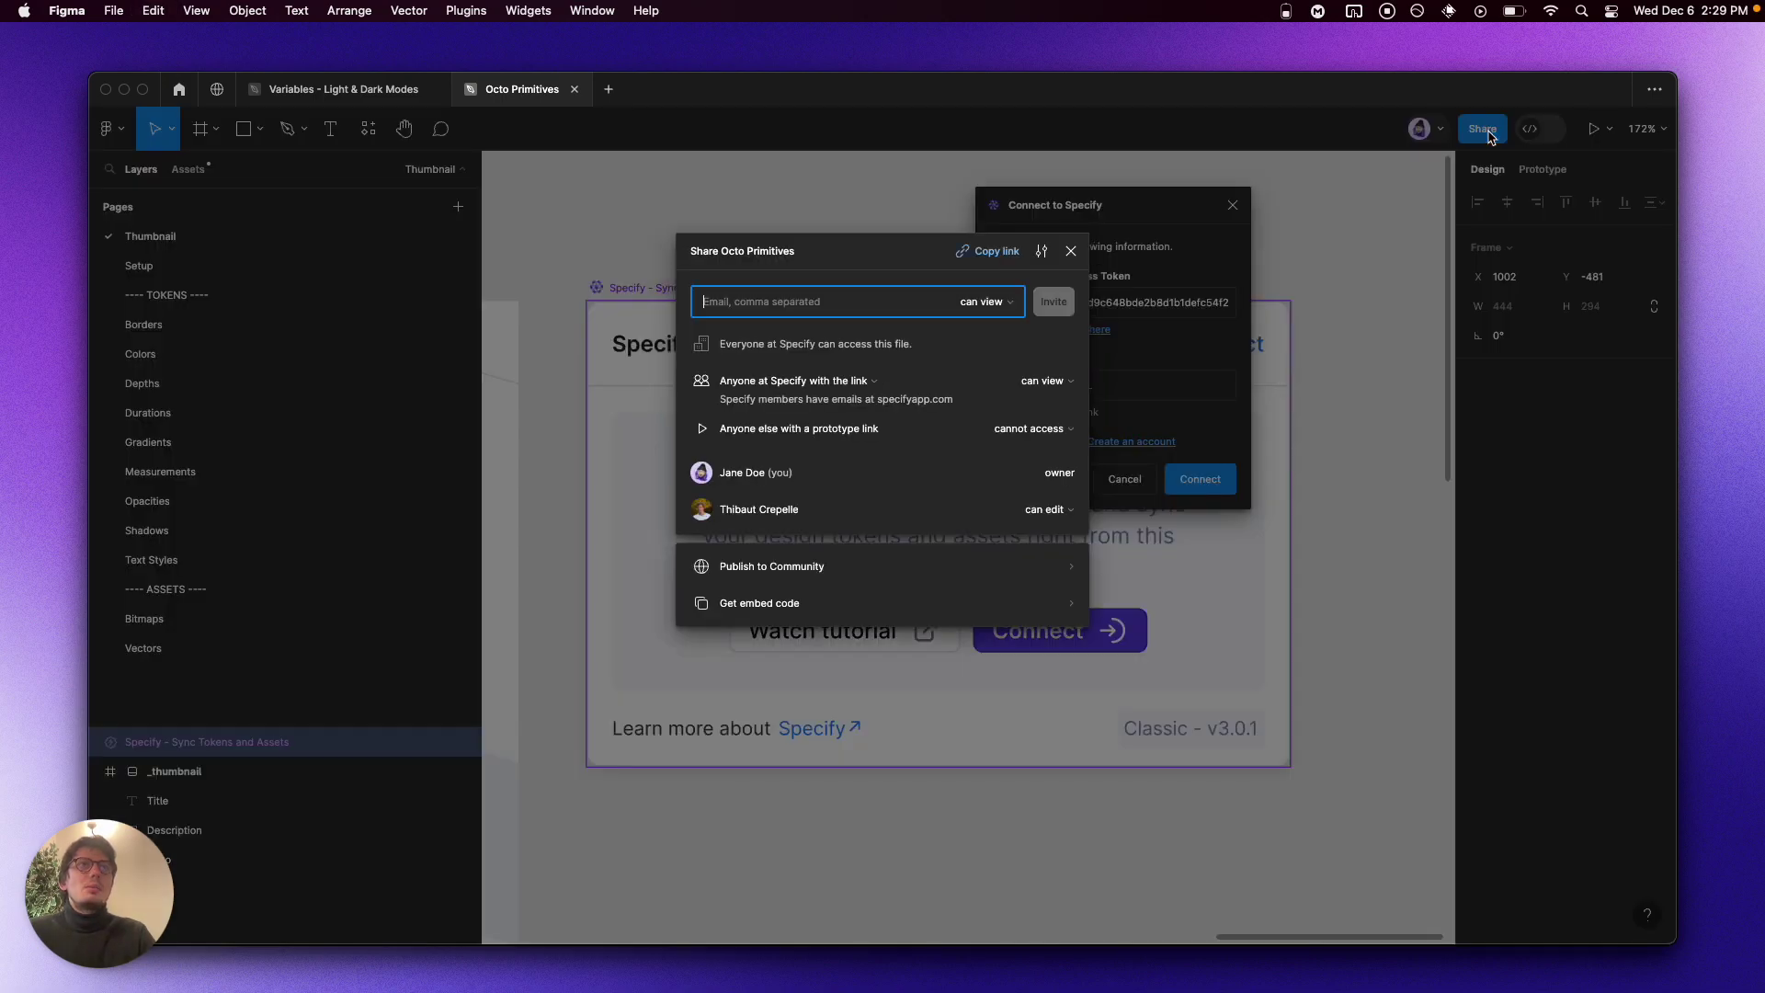
pyautogui.click(1006, 260)
pyautogui.click(1071, 250)
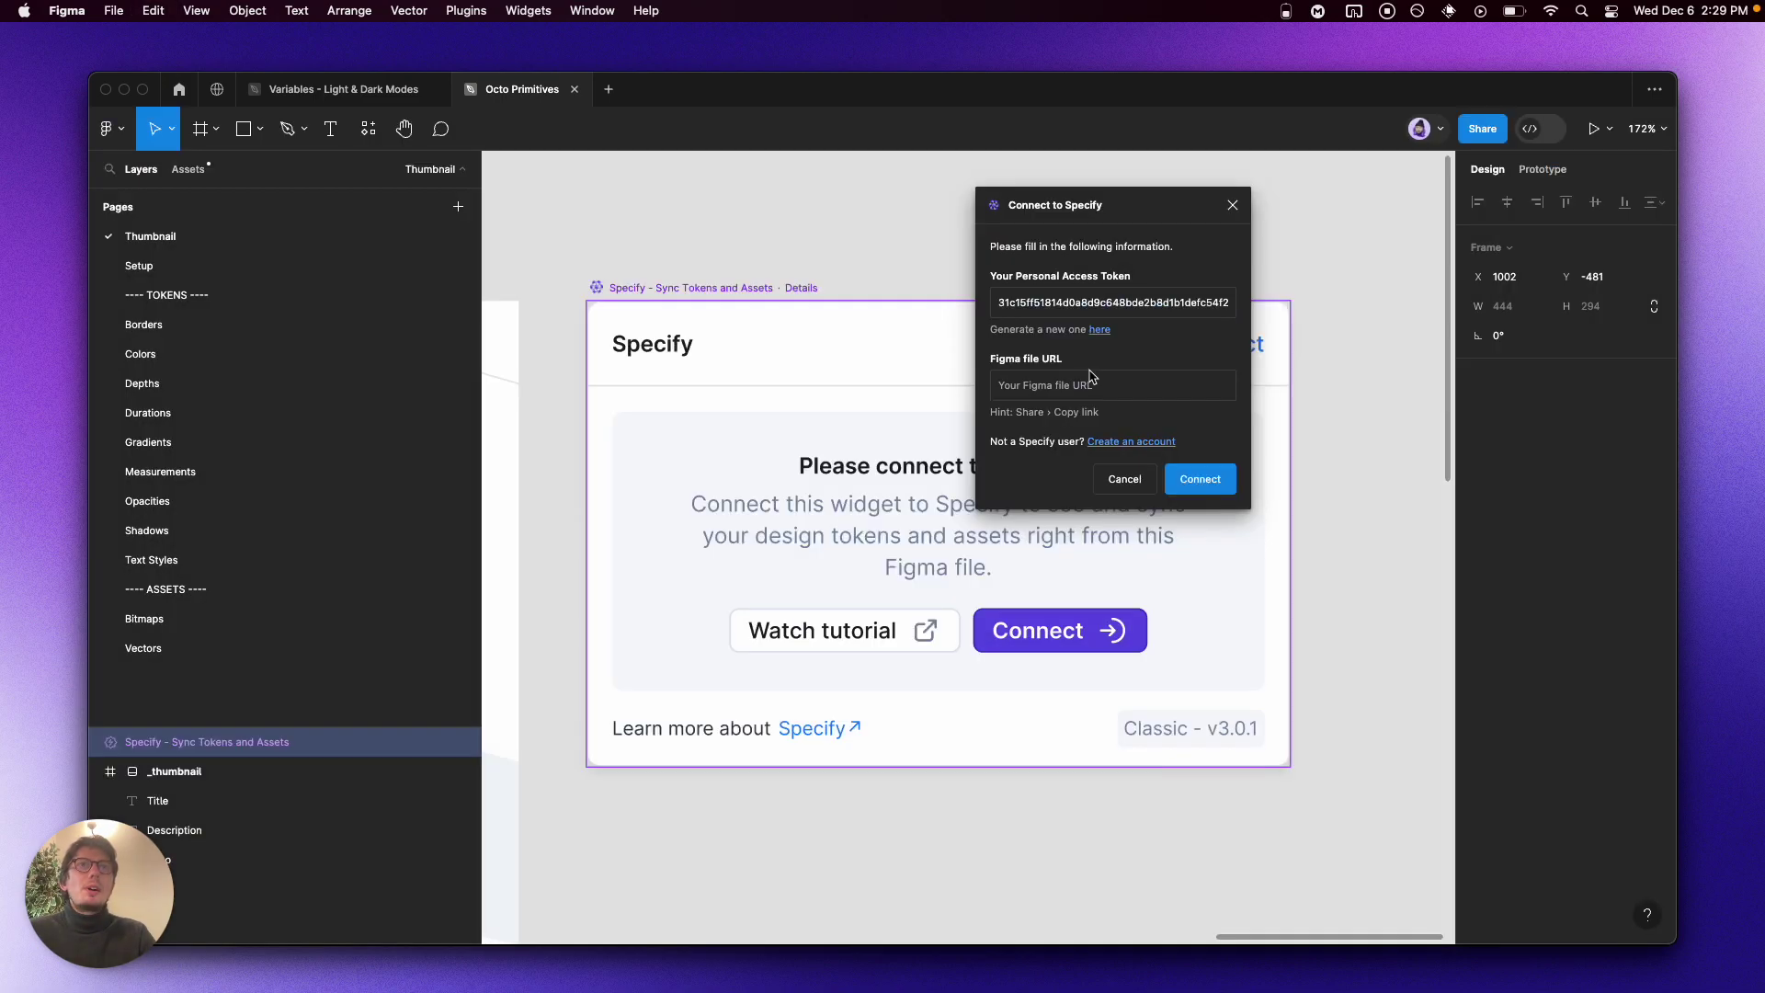
pyautogui.click(1089, 381)
pyautogui.press('super+v')
pyautogui.click(1200, 479)
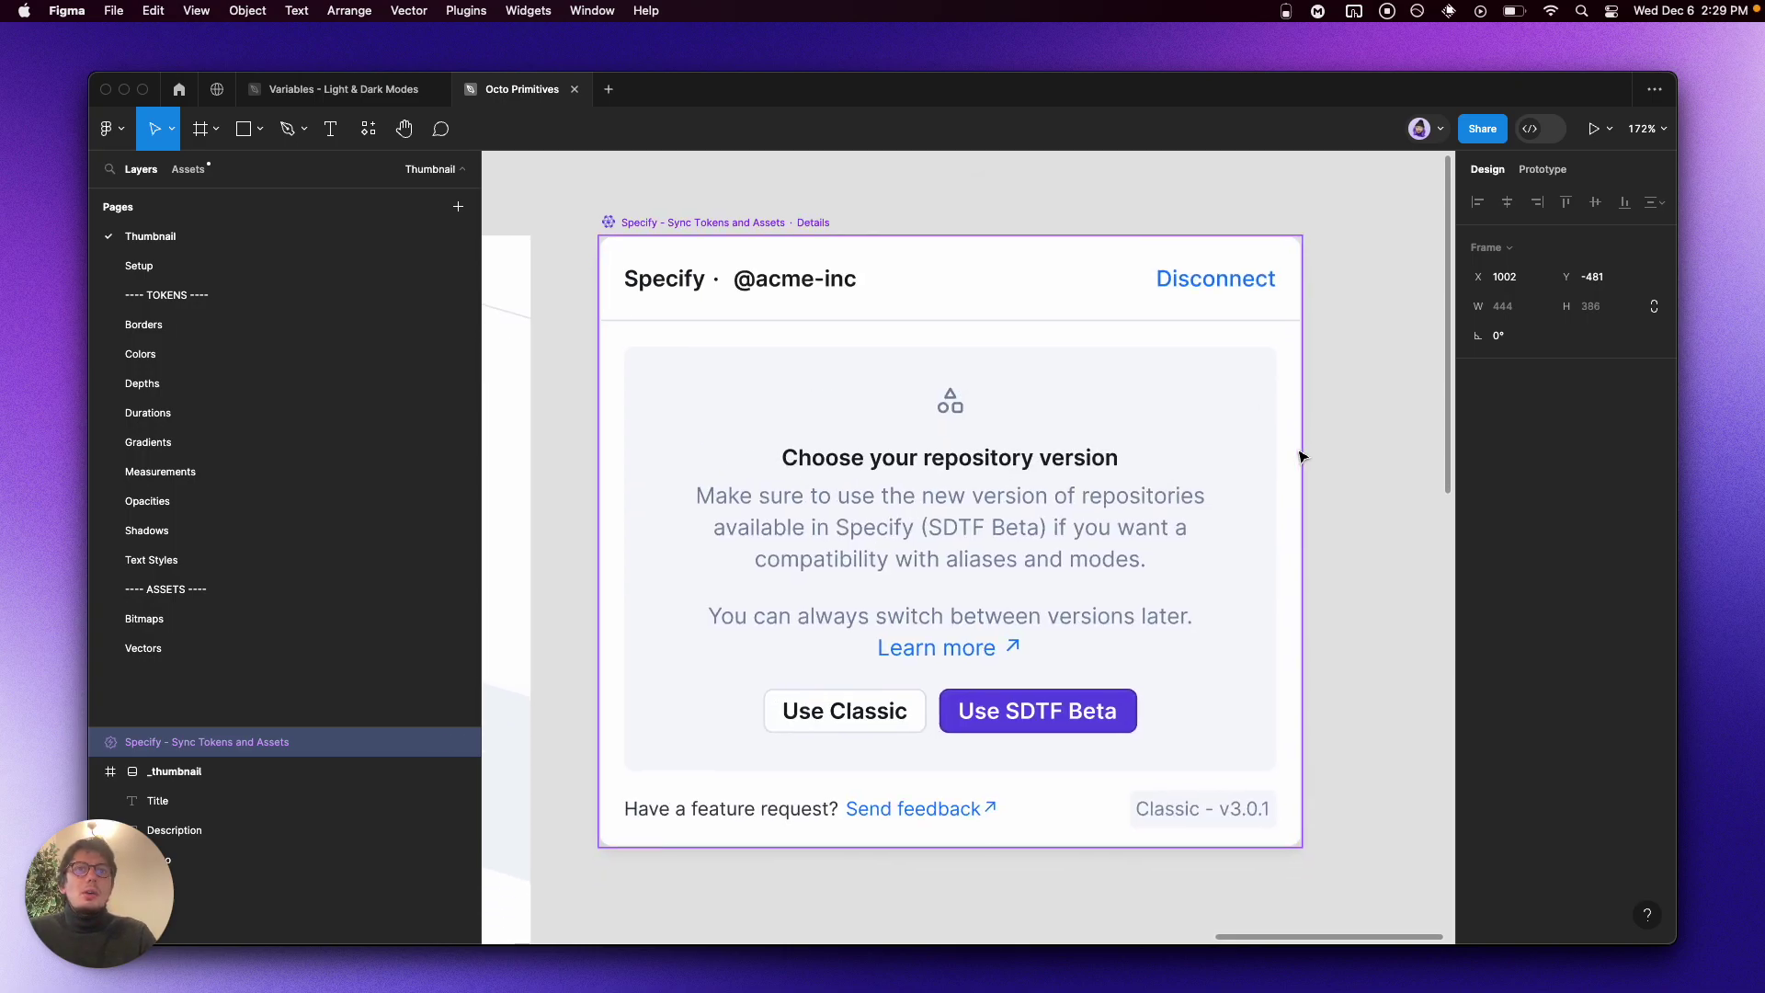
pyautogui.scroll(-2, 1306, 454)
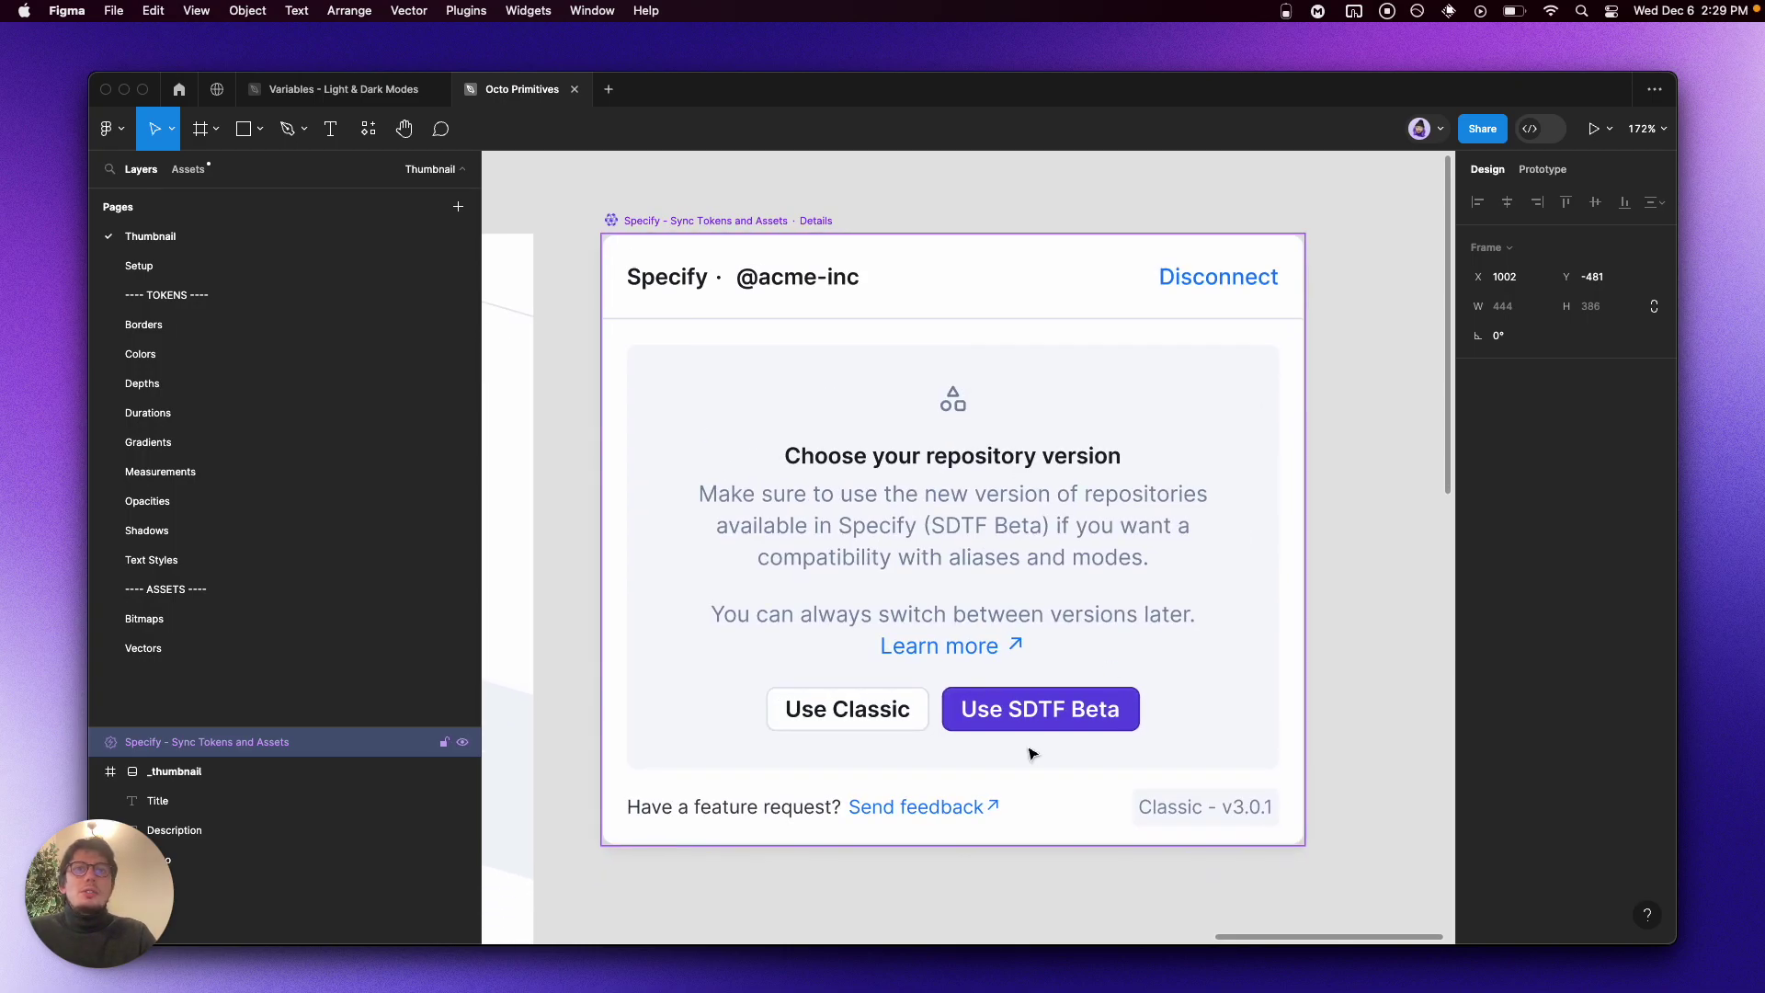
# Step: Choose SDTF Beta in the widget and start a new source targeting design-system
pyautogui.click(1060, 705)
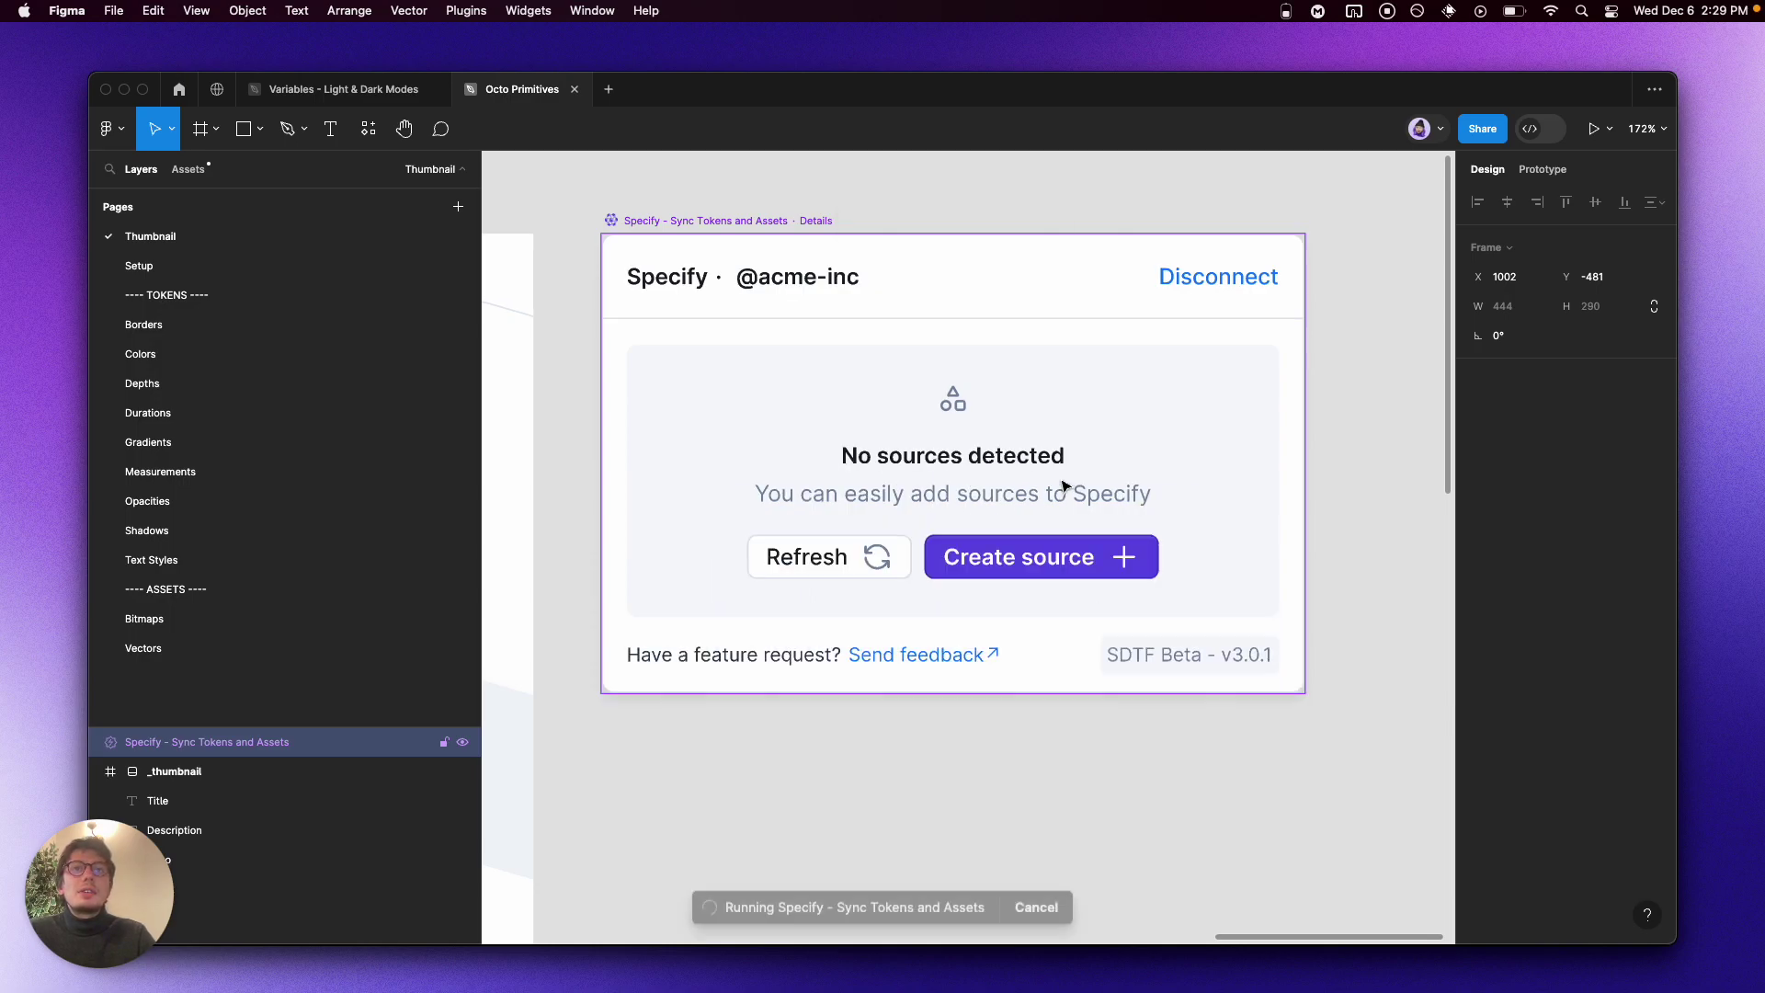
pyautogui.click(1022, 554)
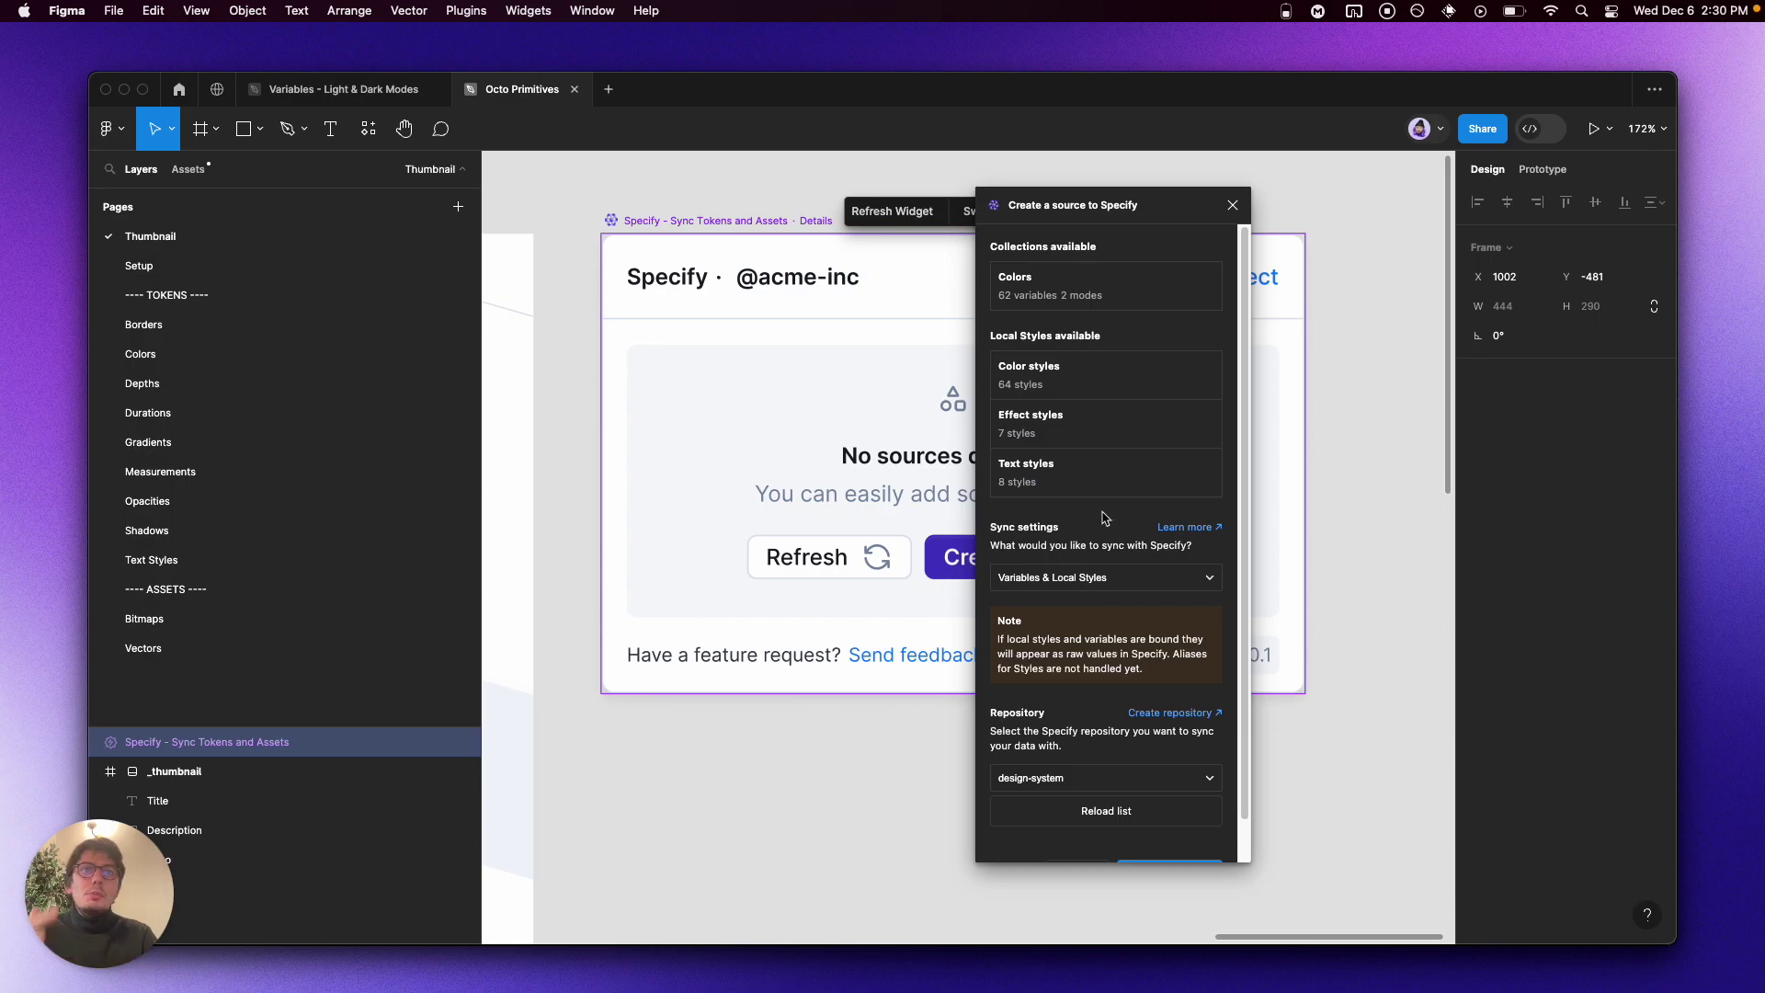
# Step: Keep 'Variables & Local Styles' as the sync option and save the Octo Primitives source
pyautogui.click(1083, 586)
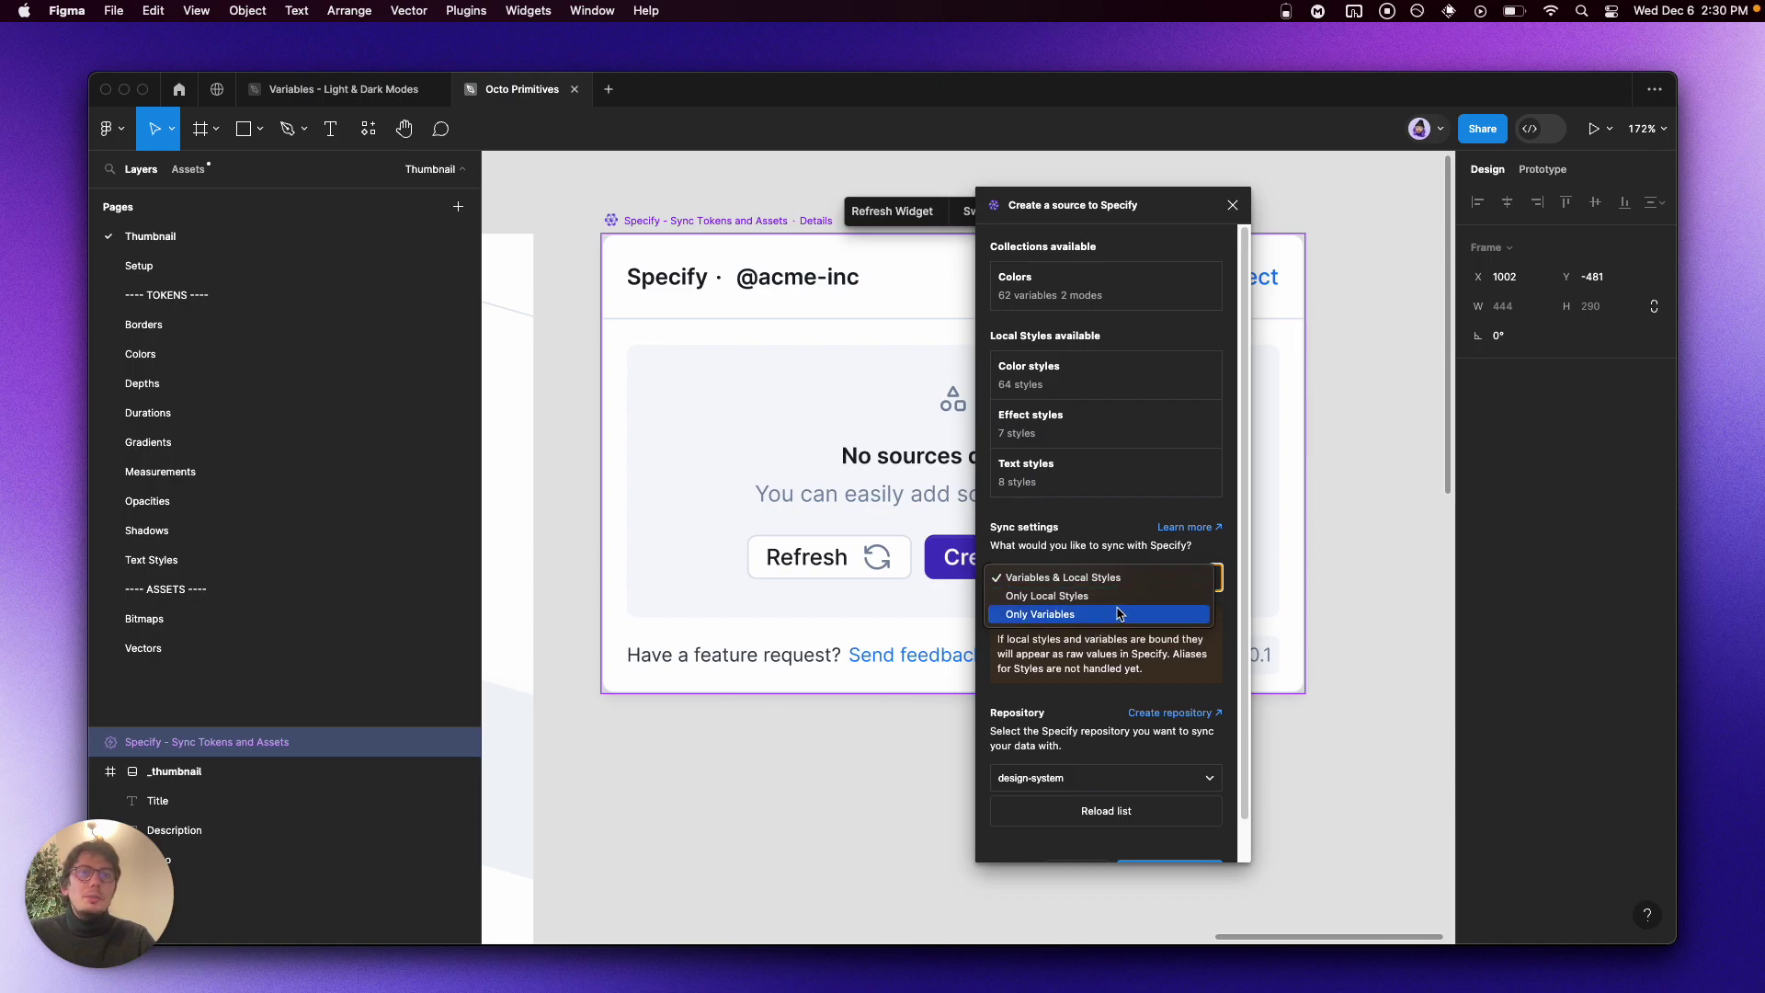
pyautogui.click(1147, 548)
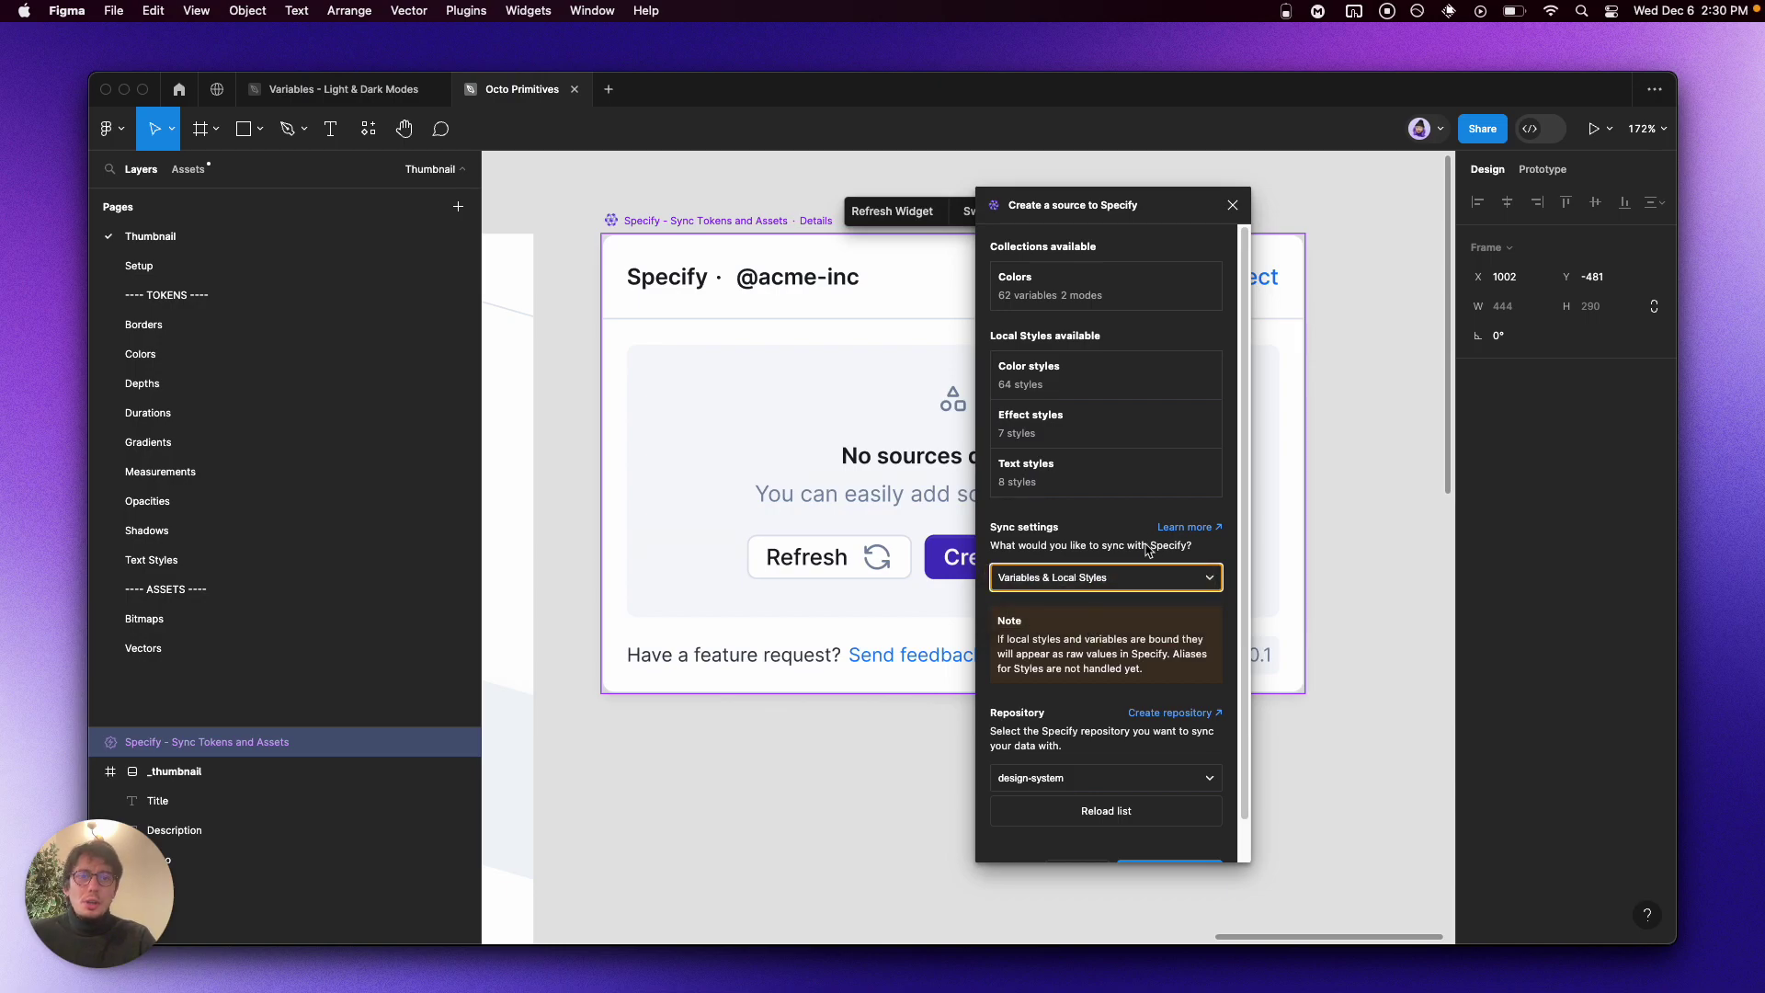
pyautogui.click(1145, 544)
pyautogui.scroll(-2, 1144, 551)
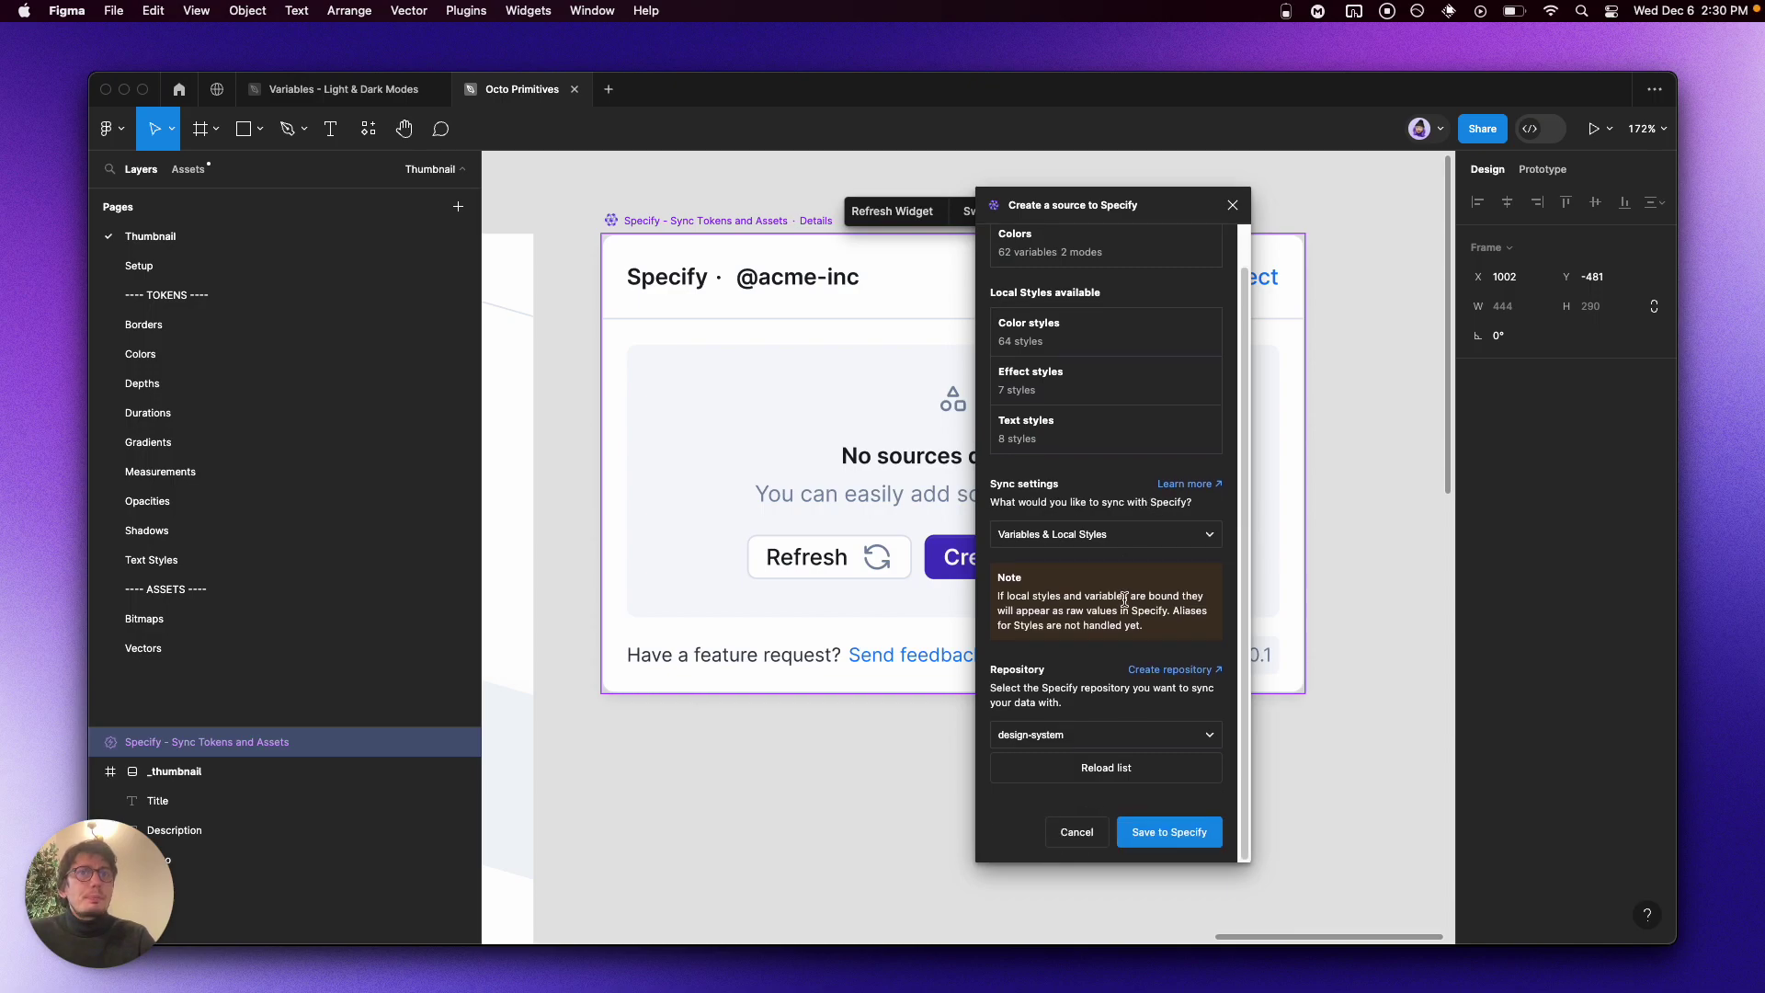
pyautogui.click(1151, 833)
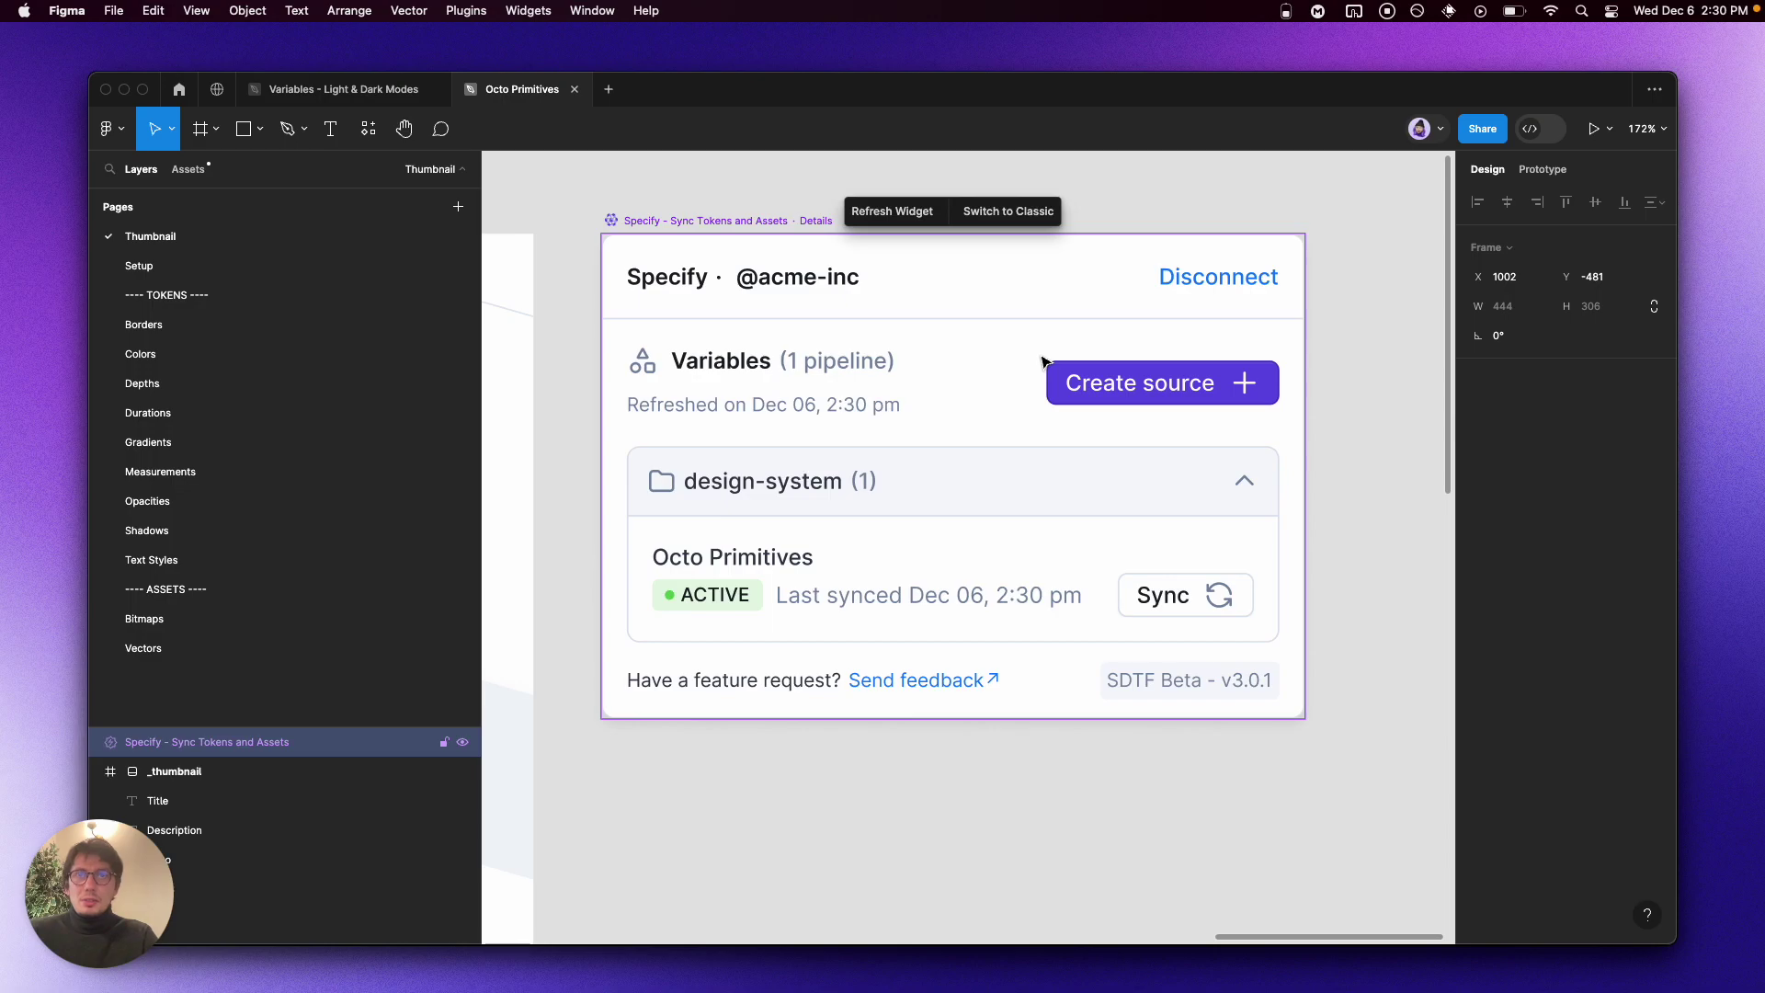
# Step: In Specify, open design-system from Repositories and view its imported Danger color variables
pyautogui.press('super+Tab')
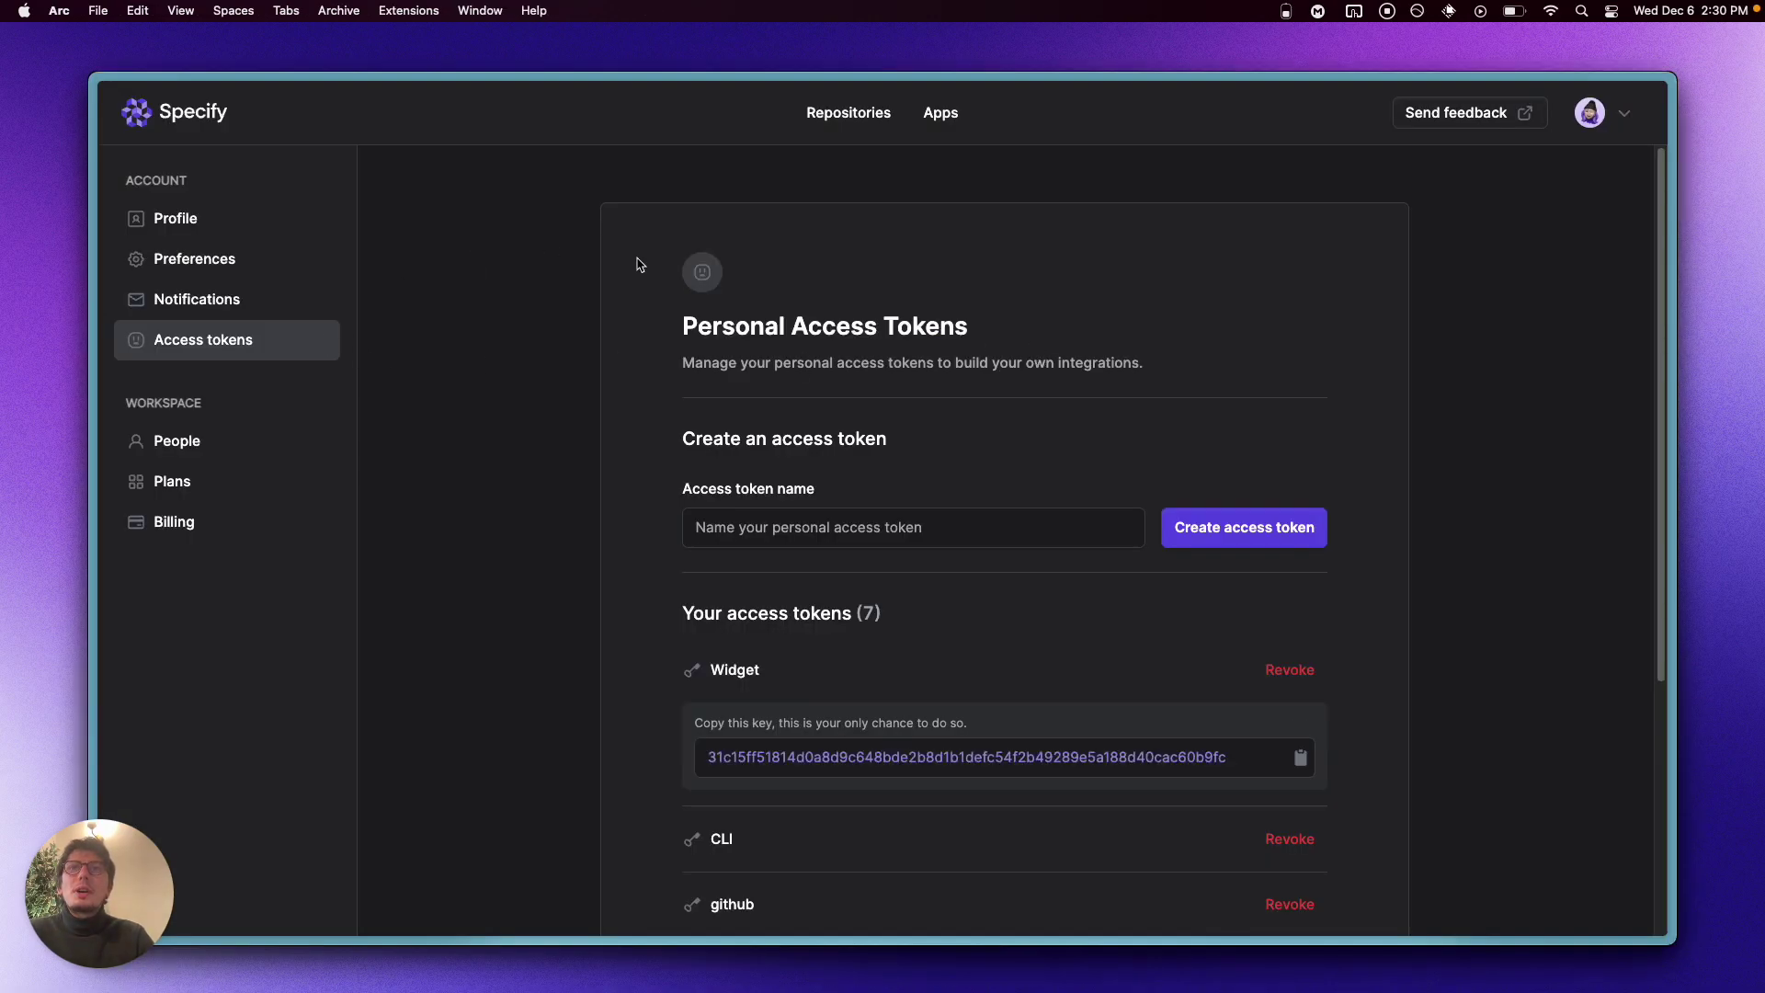
pyautogui.click(851, 117)
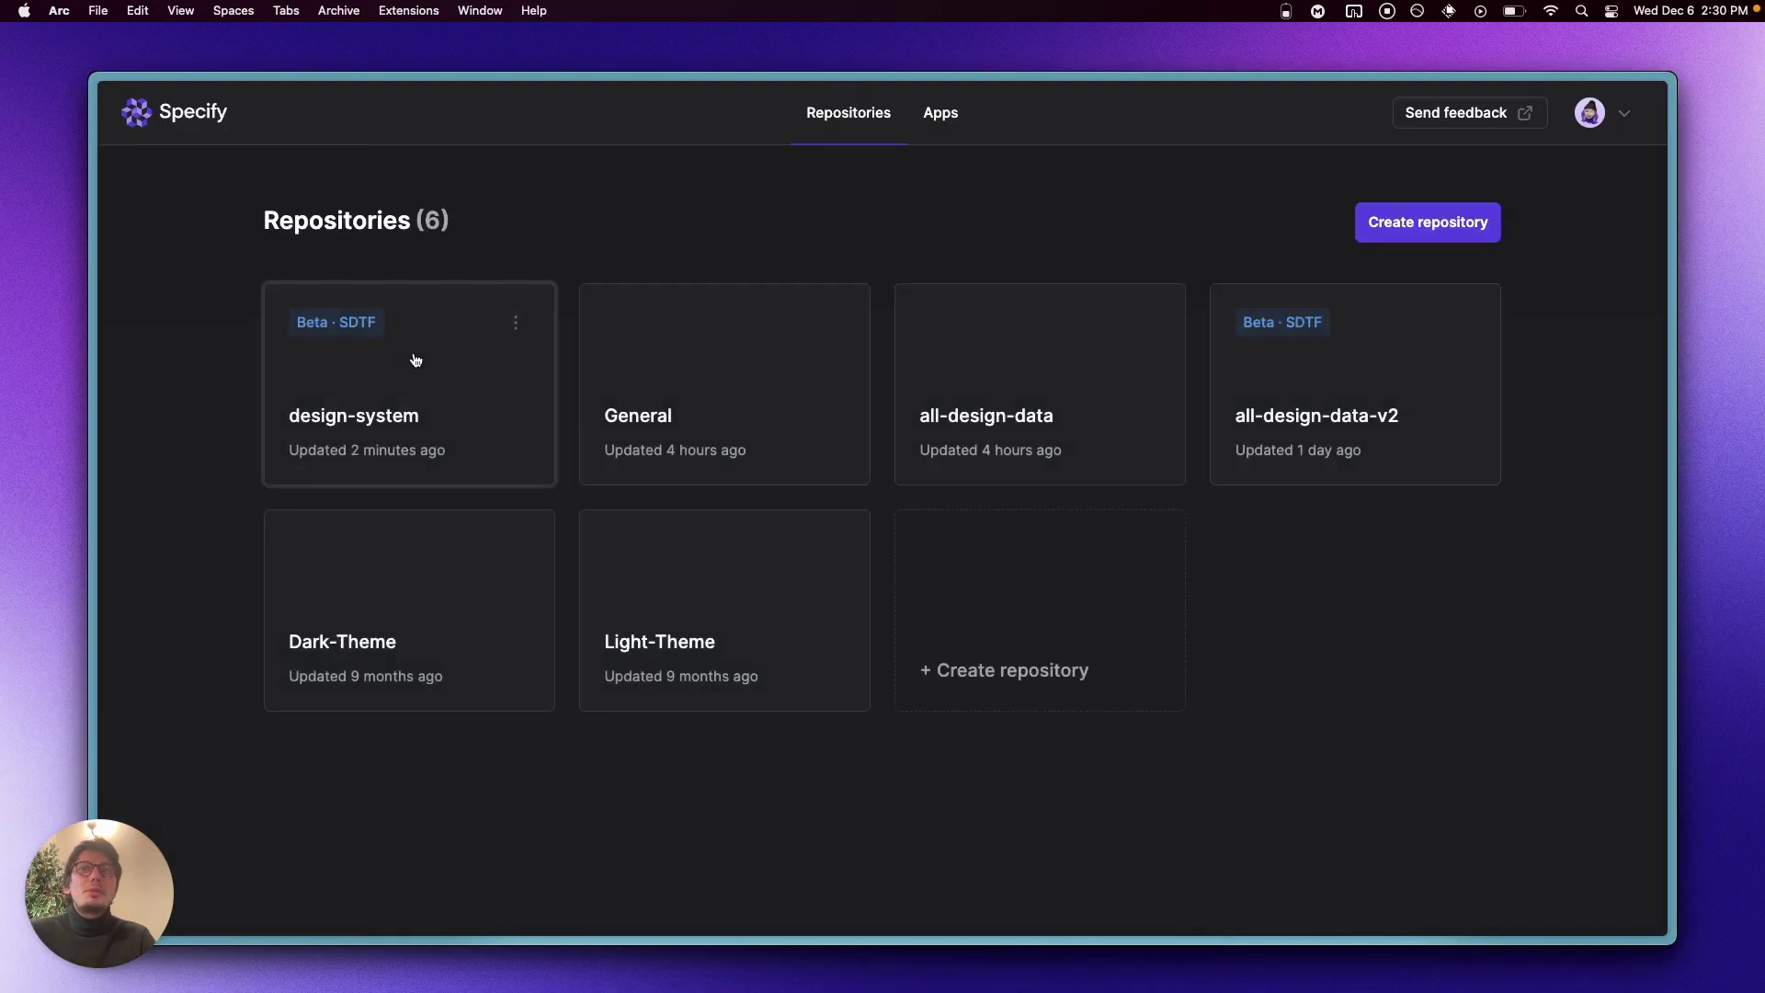
pyautogui.click(411, 361)
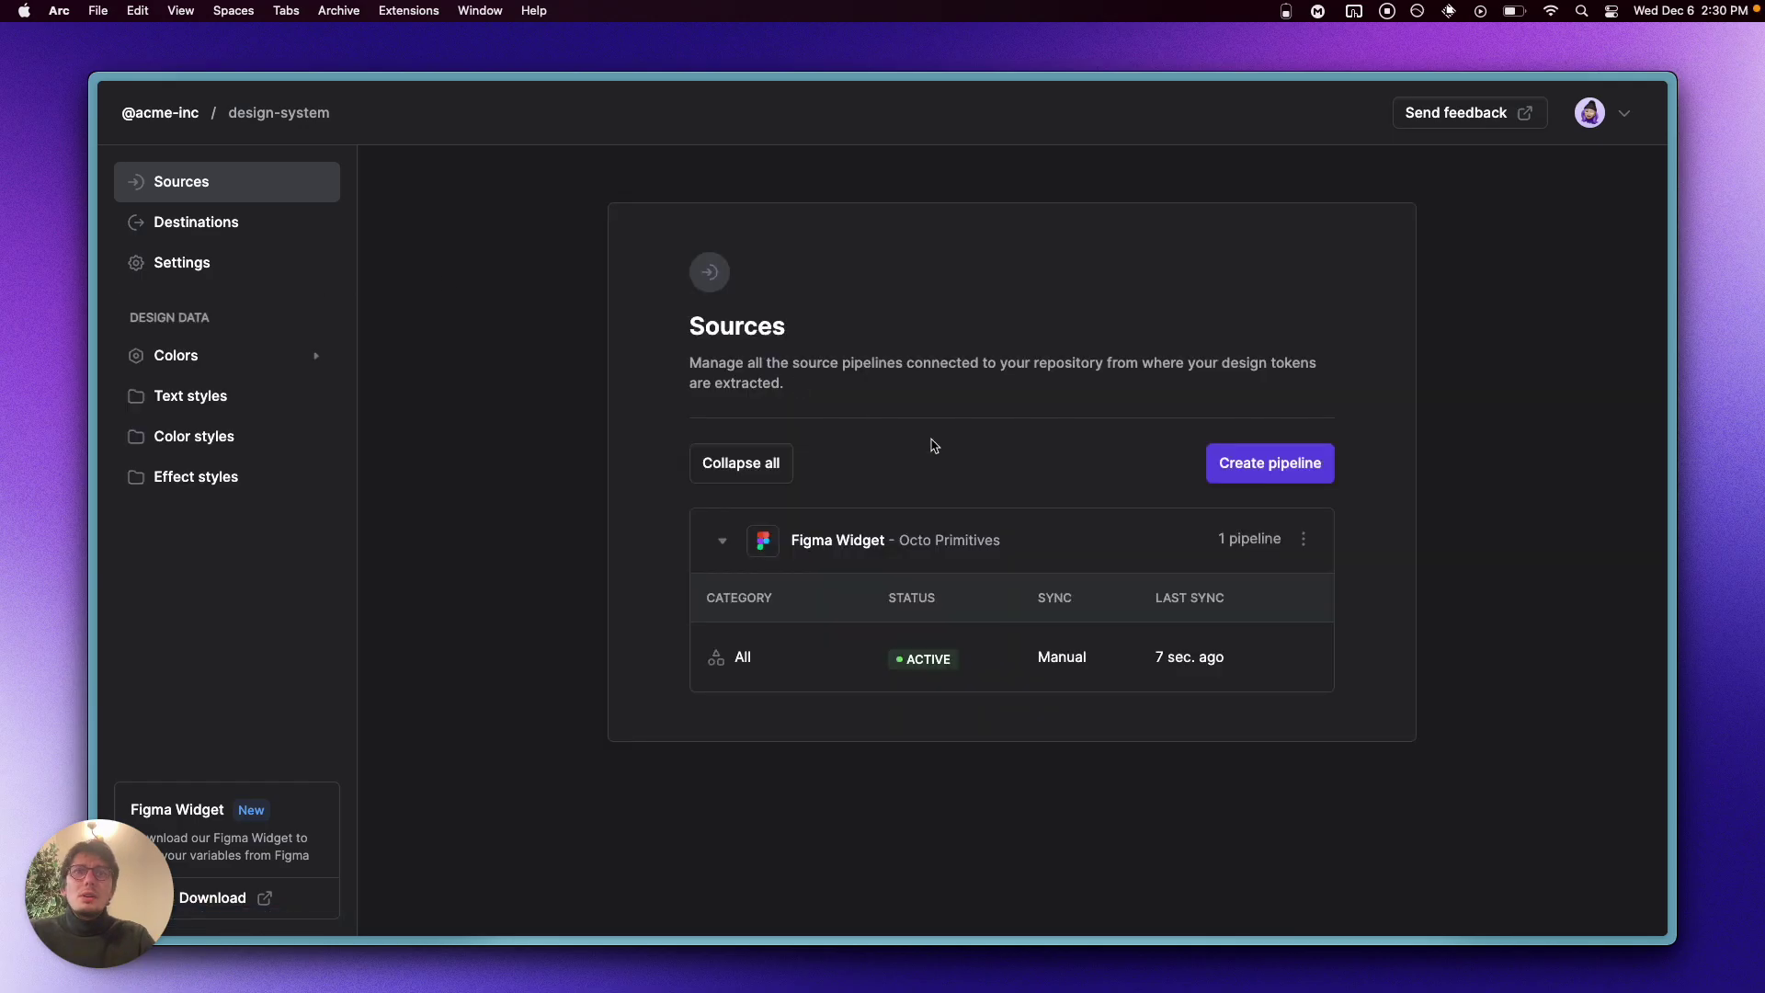
pyautogui.click(190, 358)
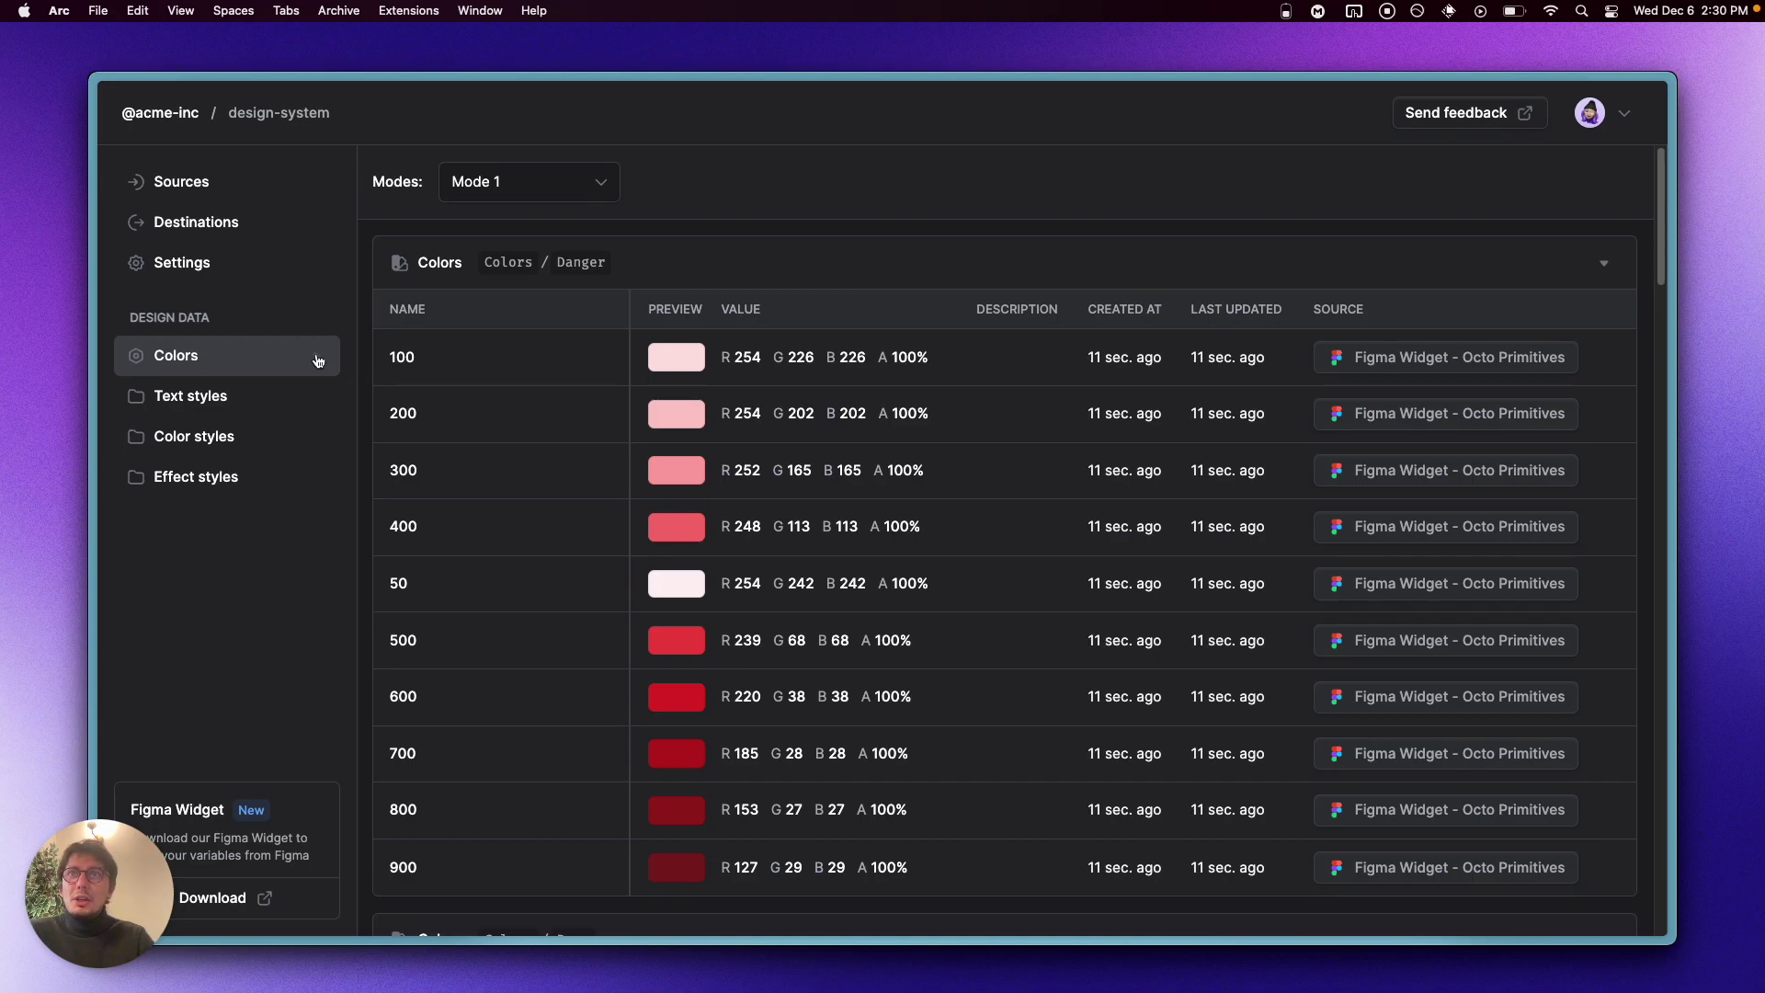
# Step: Expand the Colors subgroups and check the available color modes
pyautogui.click(318, 357)
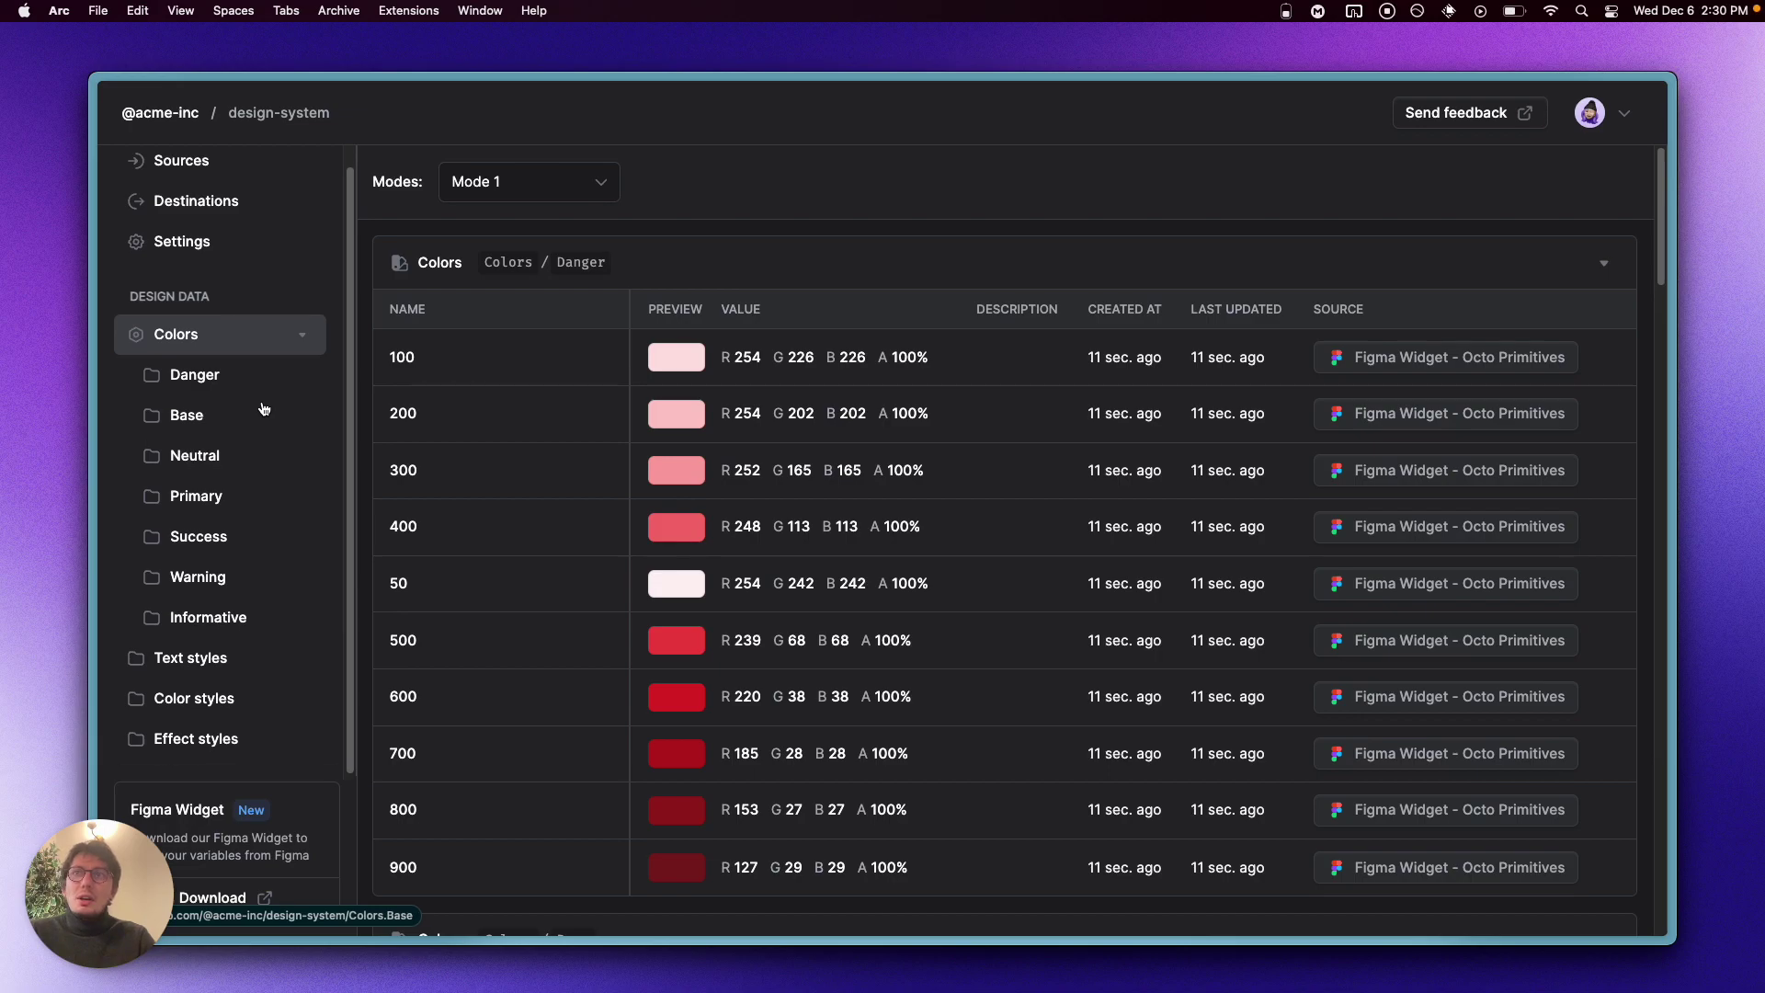
pyautogui.scroll(-1, 209, 468)
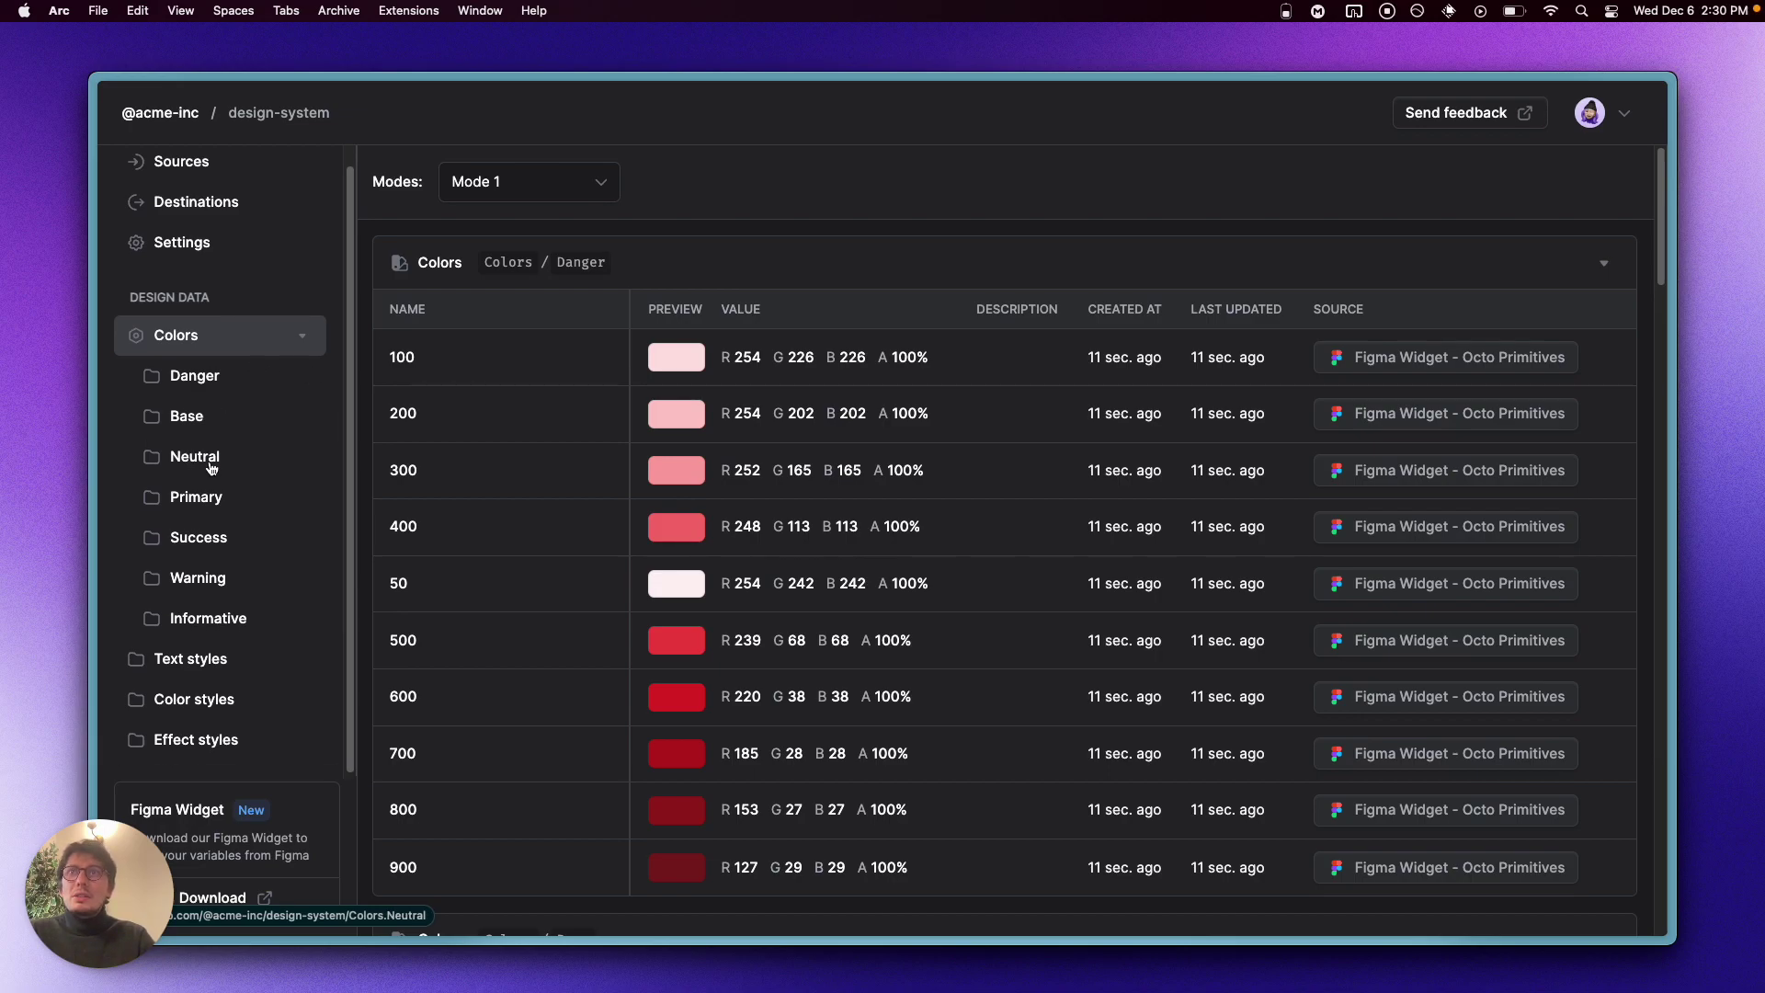
pyautogui.click(524, 180)
pyautogui.click(708, 181)
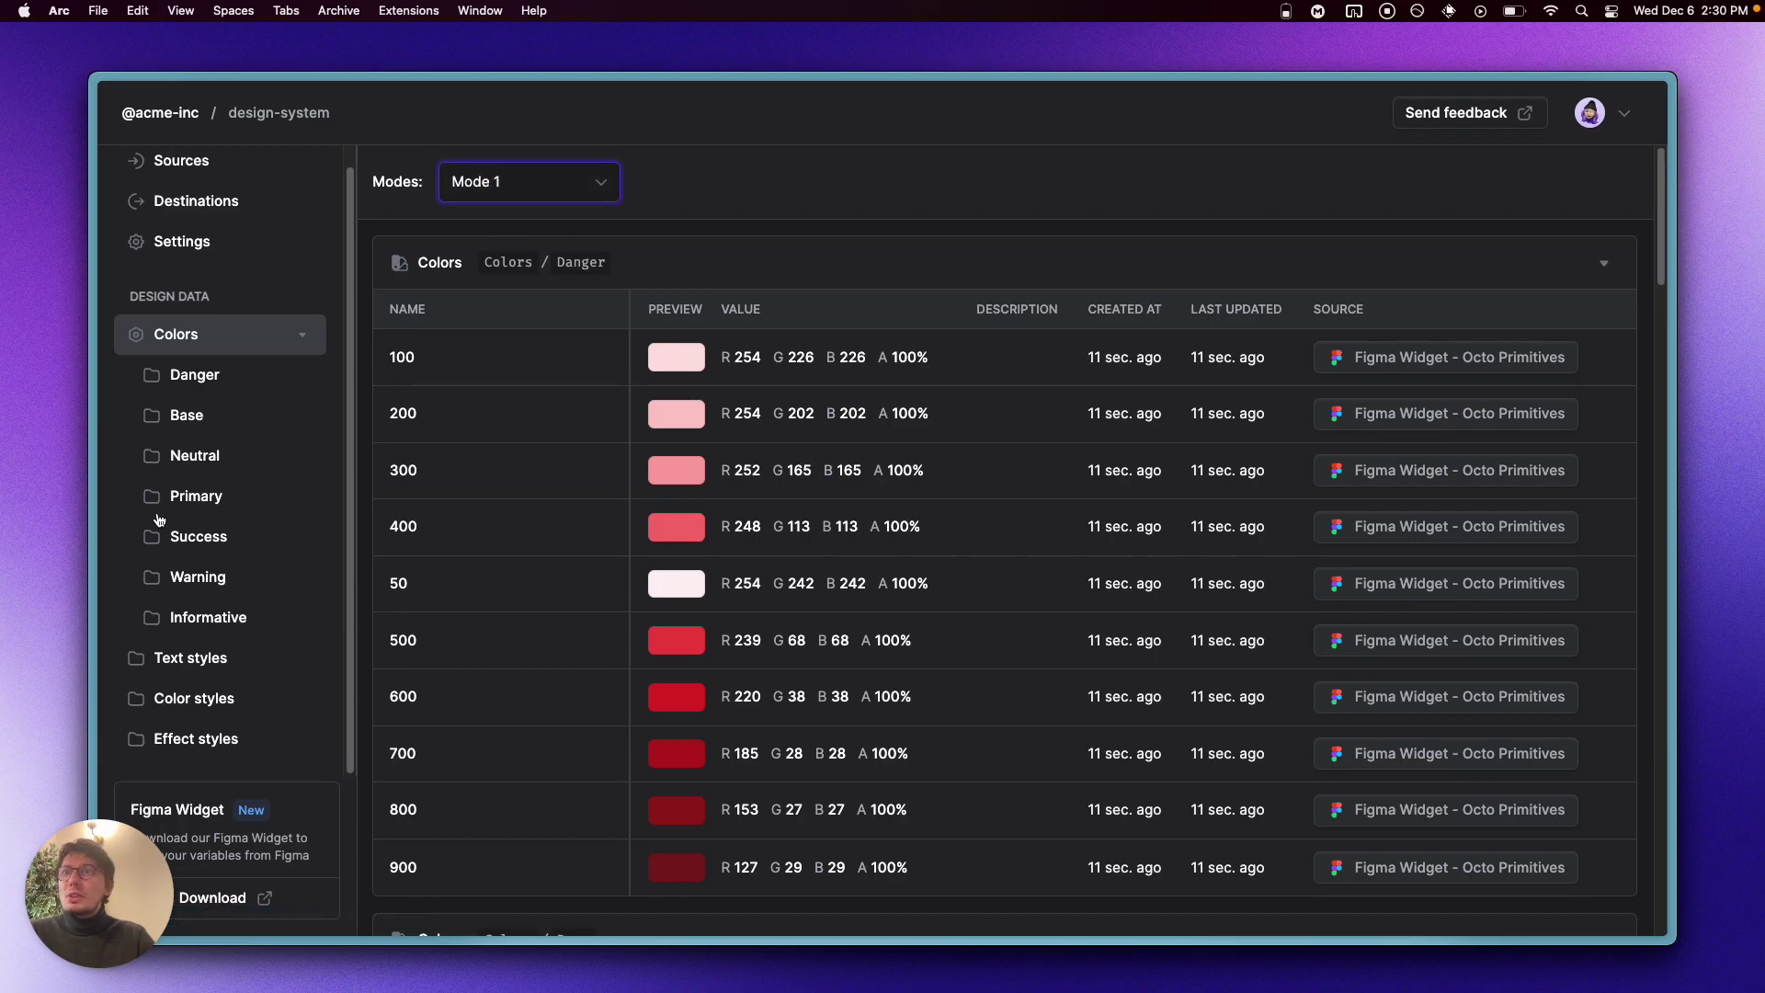
# Step: Browse the synced text, color and effect styles, briefly expanding the Shadow/lg layers
pyautogui.click(171, 658)
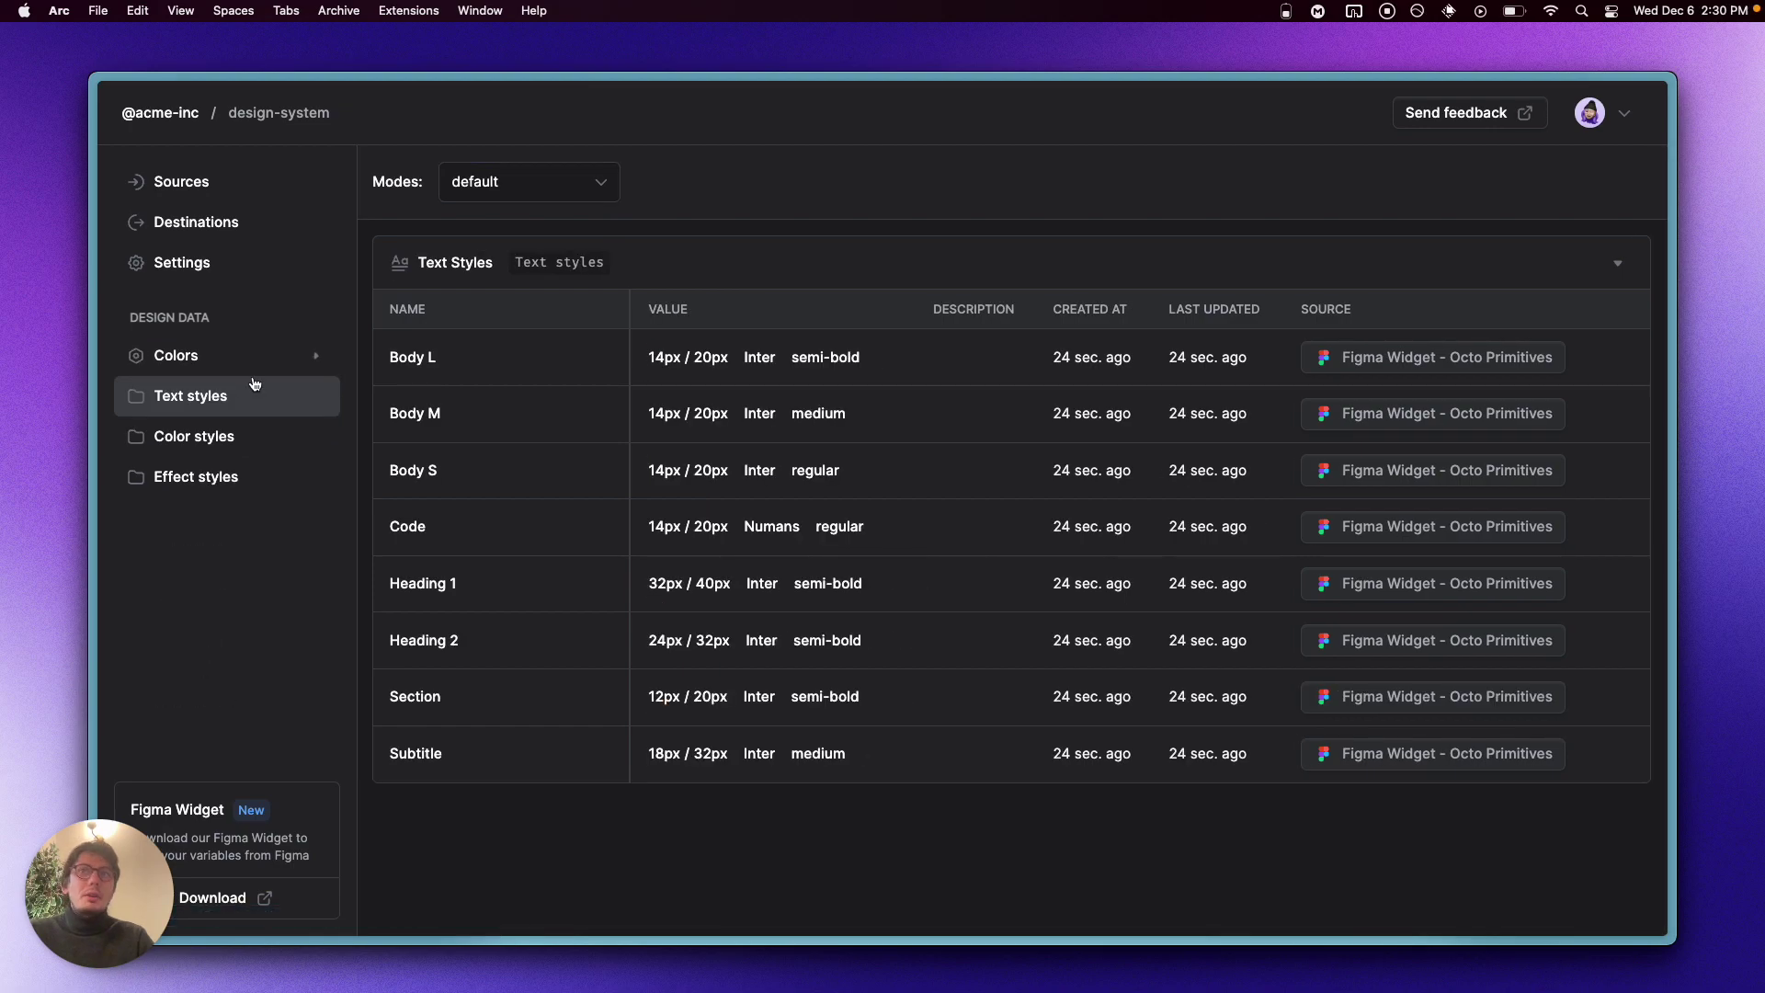
pyautogui.click(255, 441)
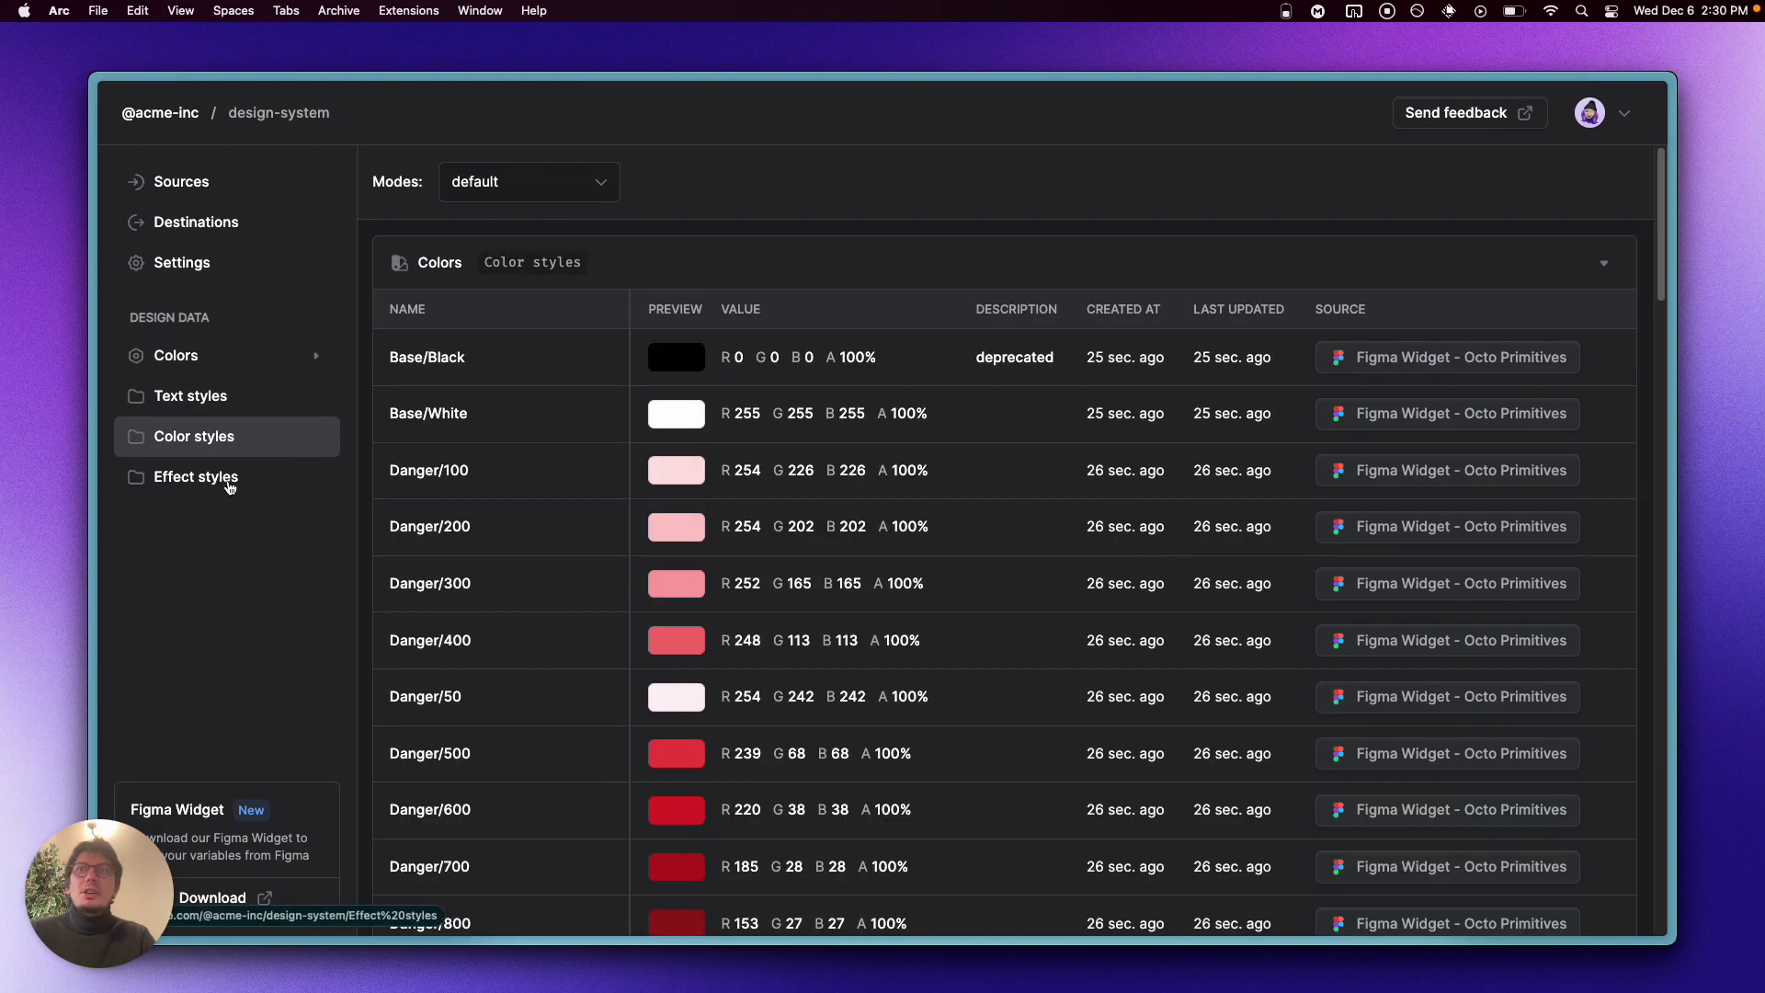
pyautogui.click(229, 483)
pyautogui.click(400, 472)
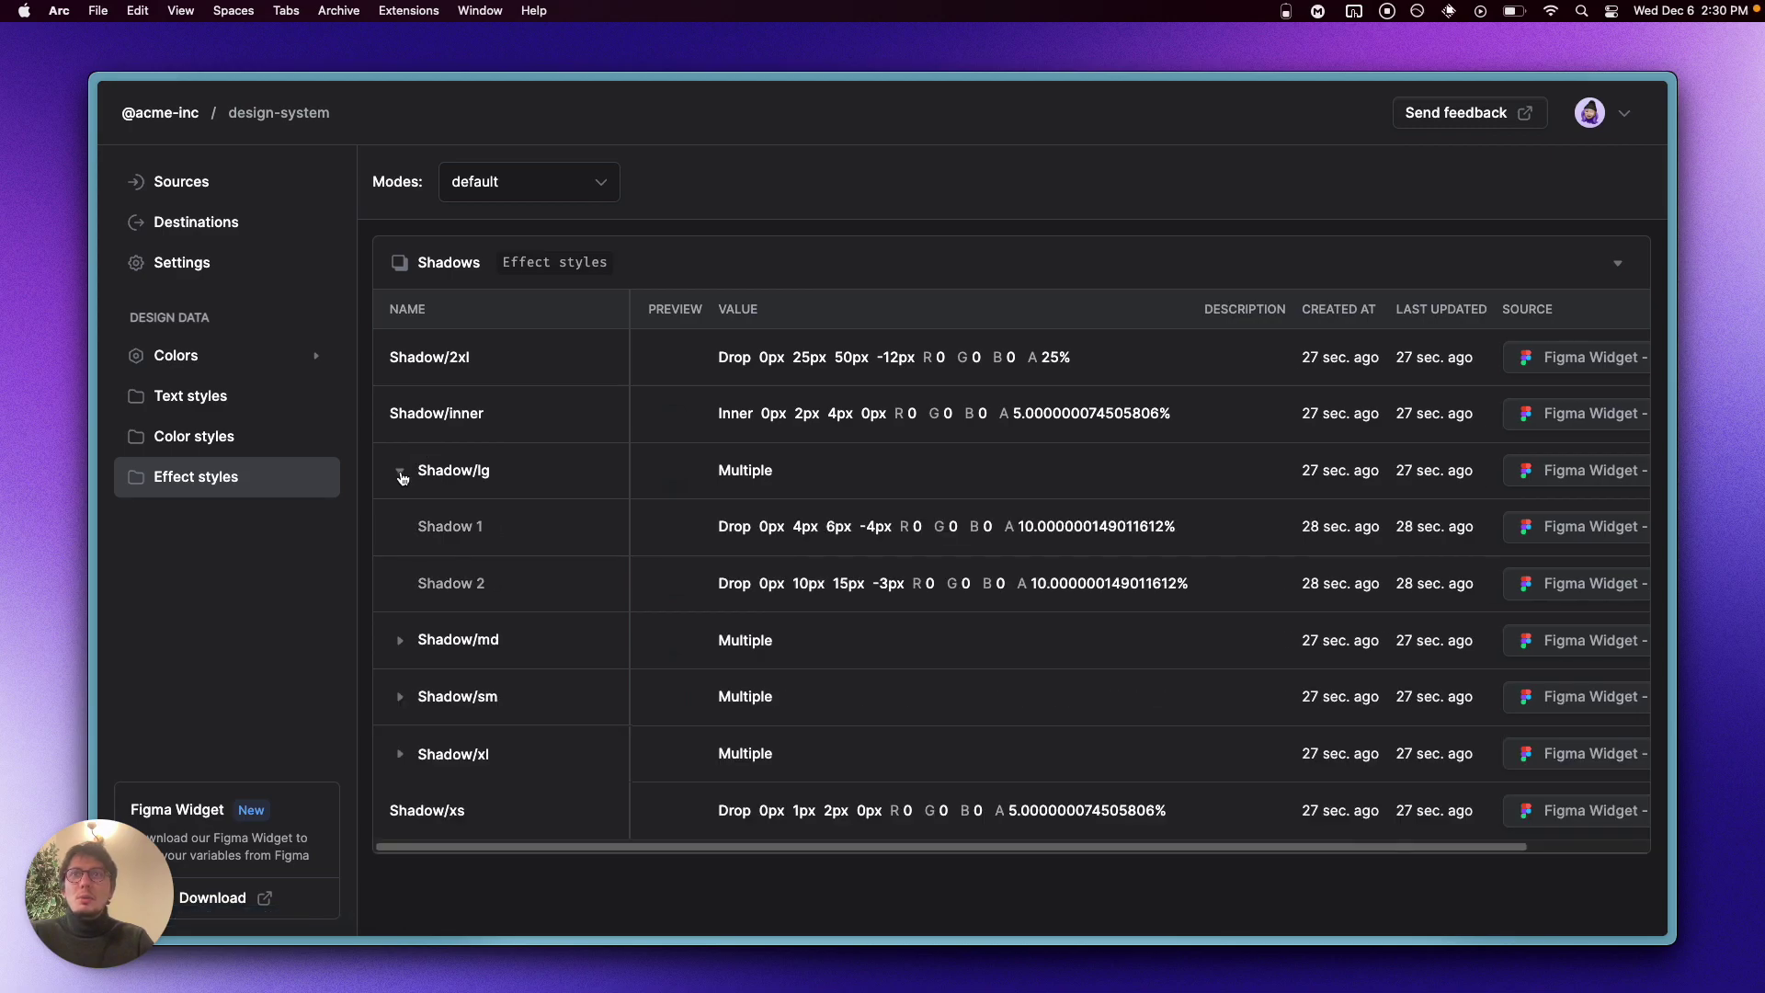
pyautogui.click(401, 472)
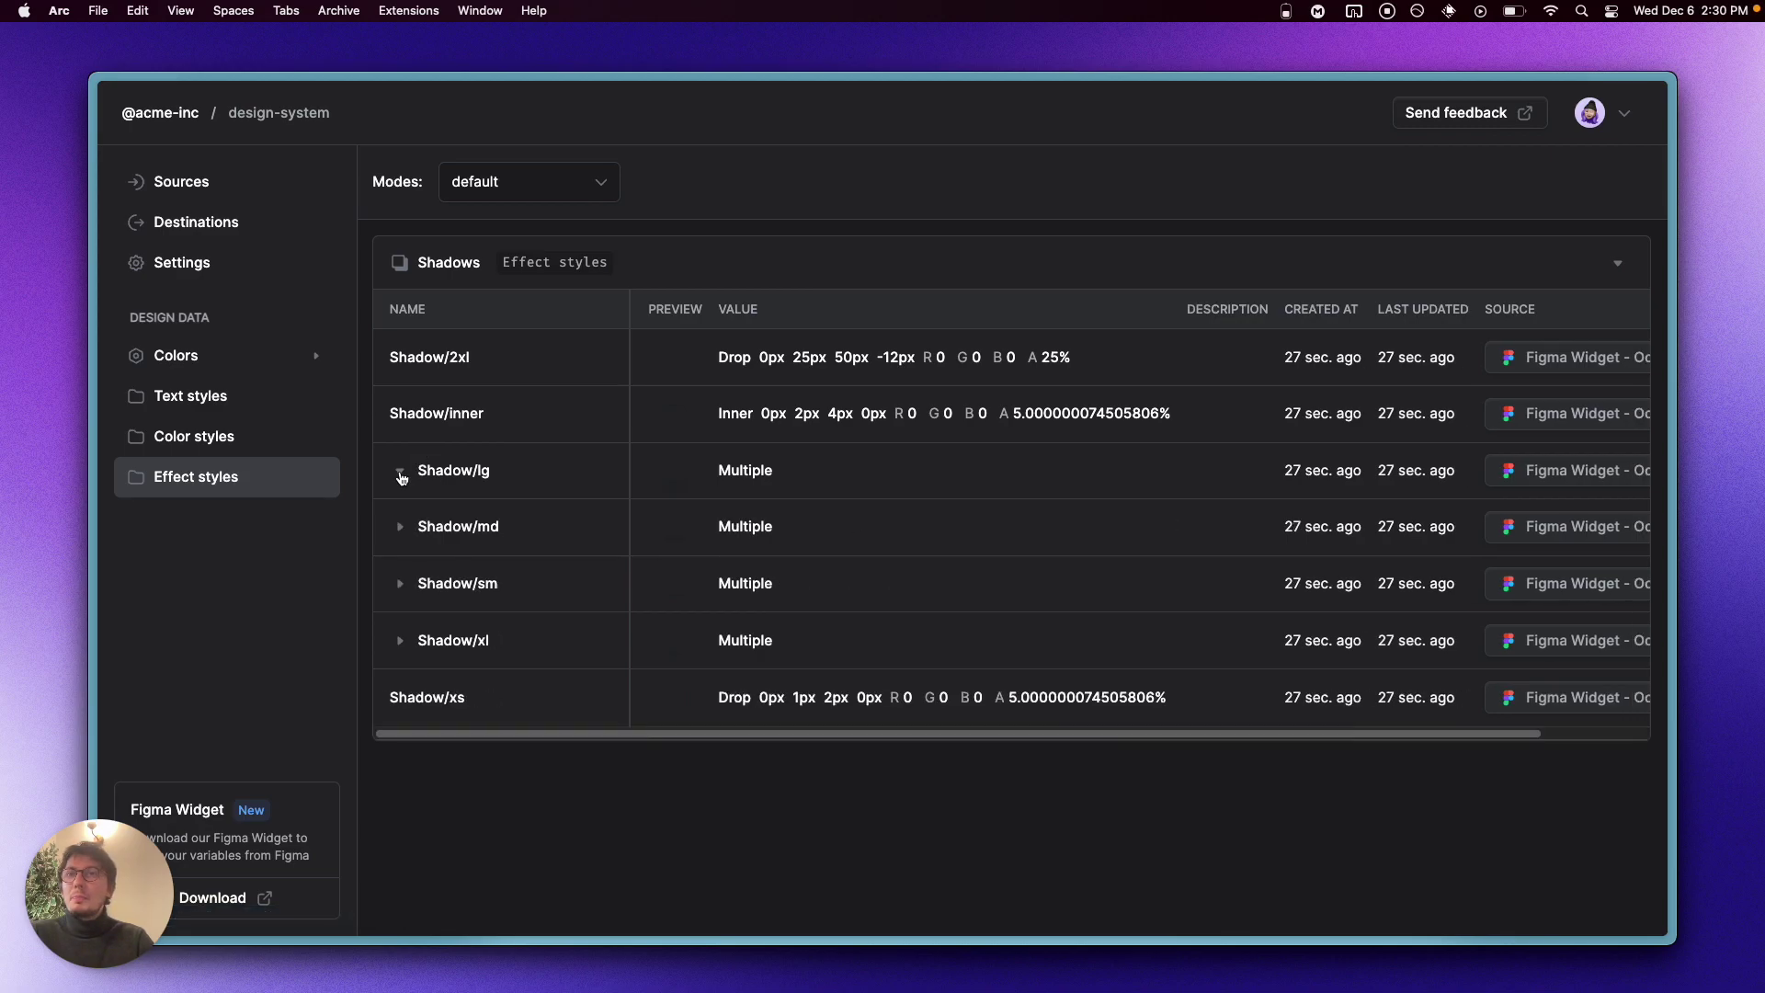